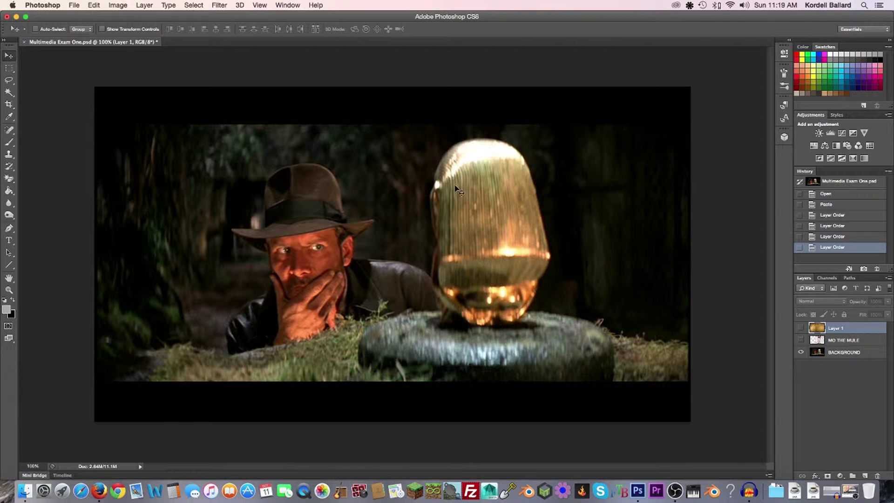
# Briefly preview the MO THE MULE and vintage paper texture layers, then hide them again
pyautogui.click(801, 340)
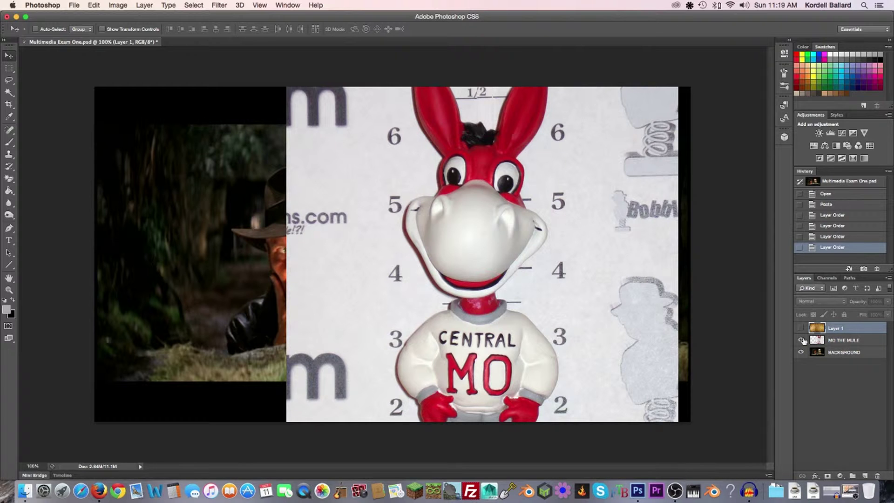
pyautogui.click(801, 340)
pyautogui.click(801, 328)
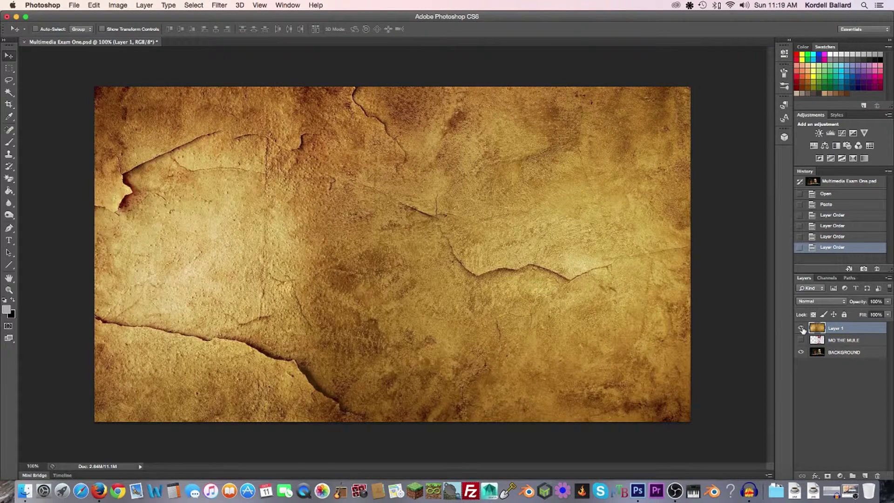
pyautogui.click(802, 328)
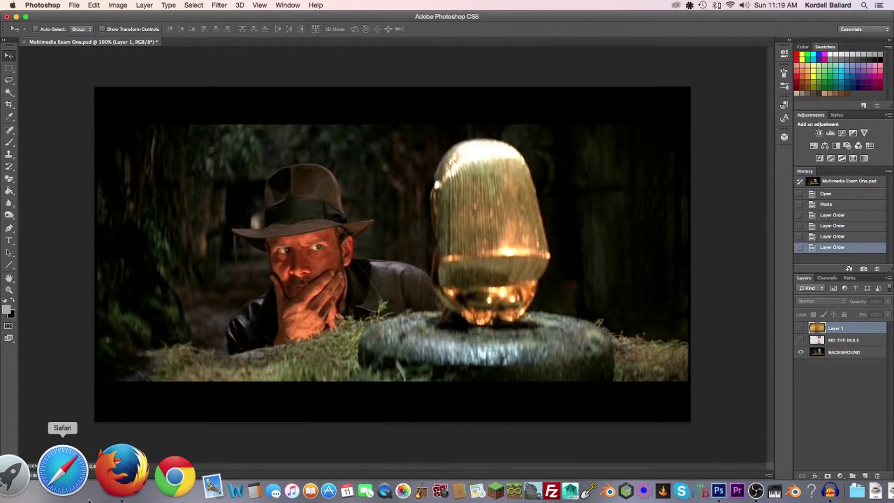
# Review the exam instructions in Firefox, then return to the Photoshop document
pyautogui.click(65, 466)
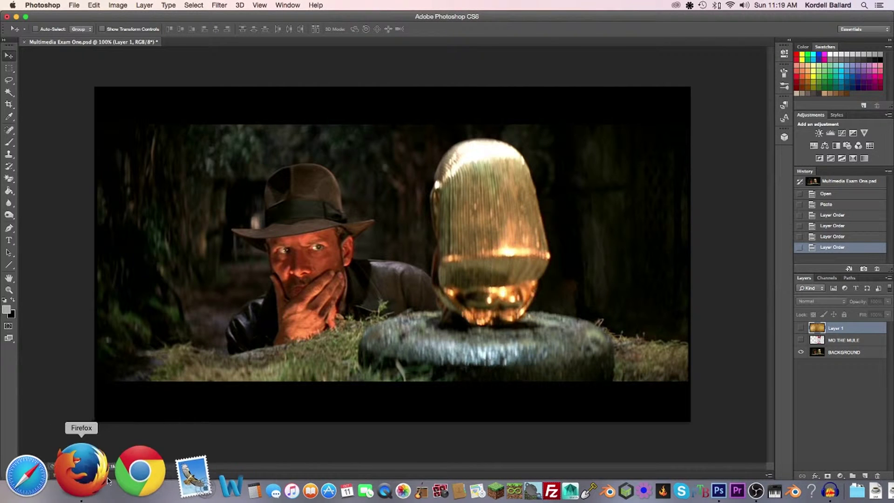
pyautogui.click(80, 492)
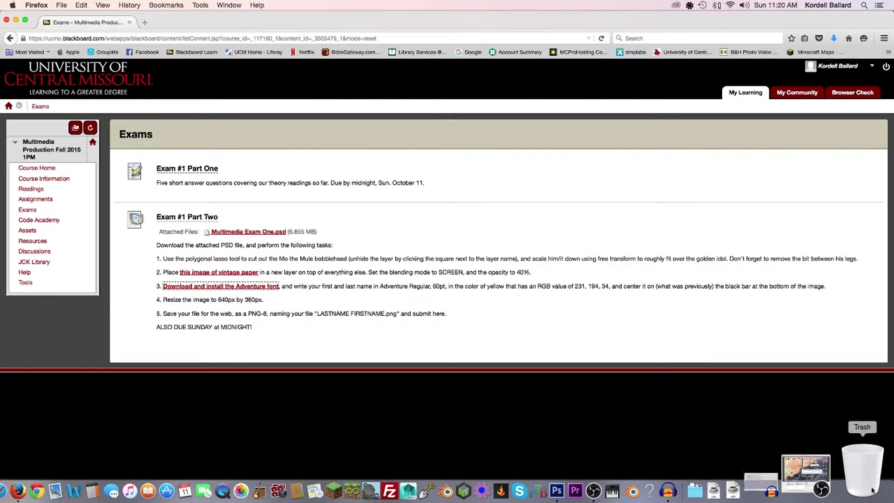
pyautogui.click(642, 492)
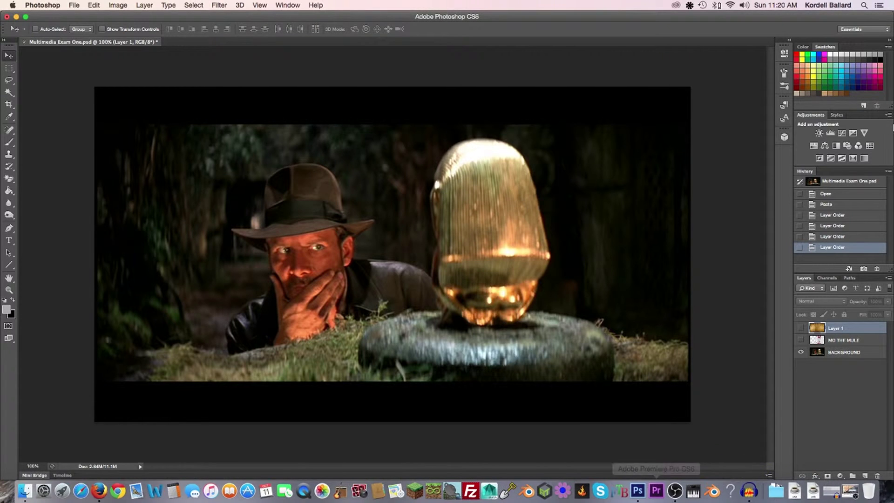
# Show the MO THE MULE layer and scale it down to sit centred over the pedestal
pyautogui.click(801, 340)
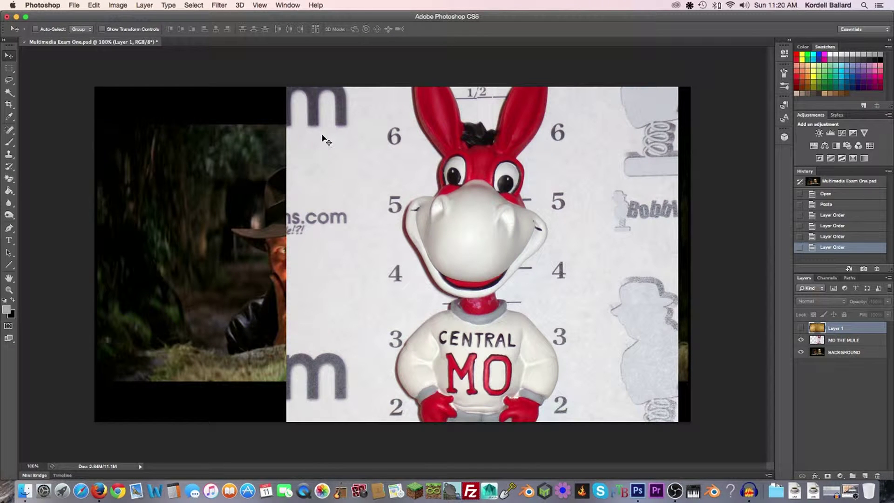
pyautogui.scroll(-2, 573, 204)
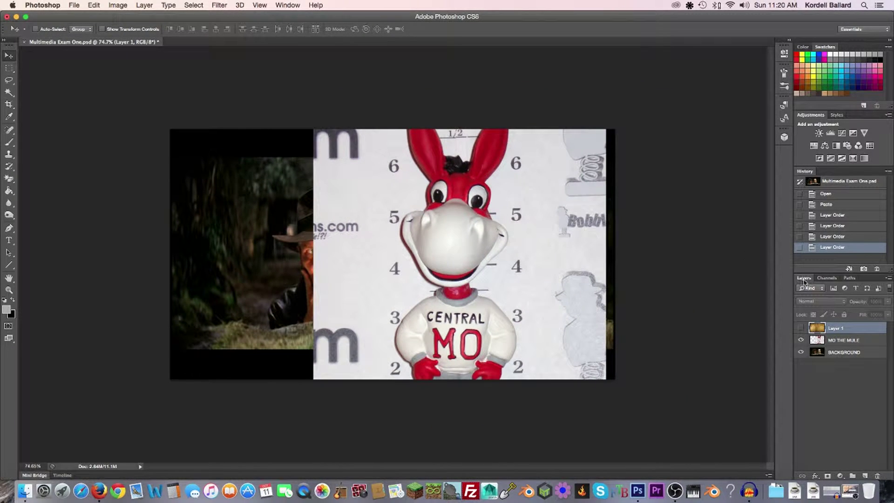
pyautogui.click(843, 340)
pyautogui.press('super+t')
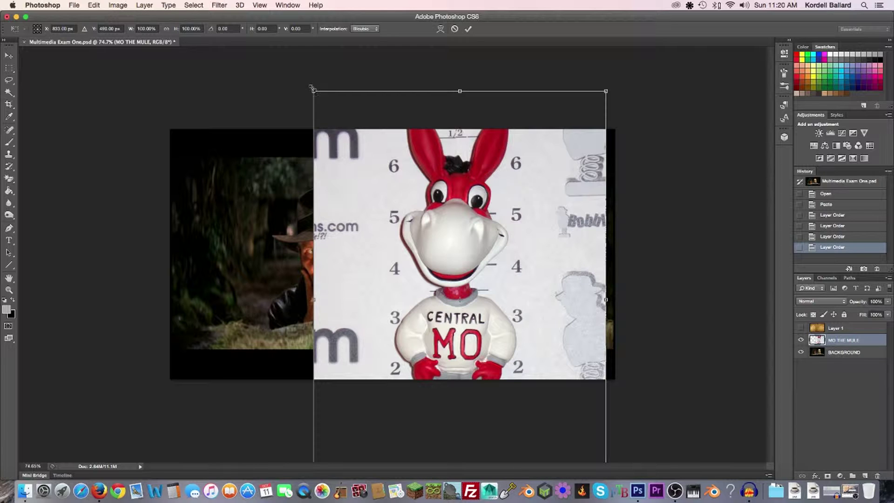
pyautogui.moveTo(313, 91); pyautogui.dragTo(469, 312)
pyautogui.moveTo(517, 356); pyautogui.dragTo(414, 175)
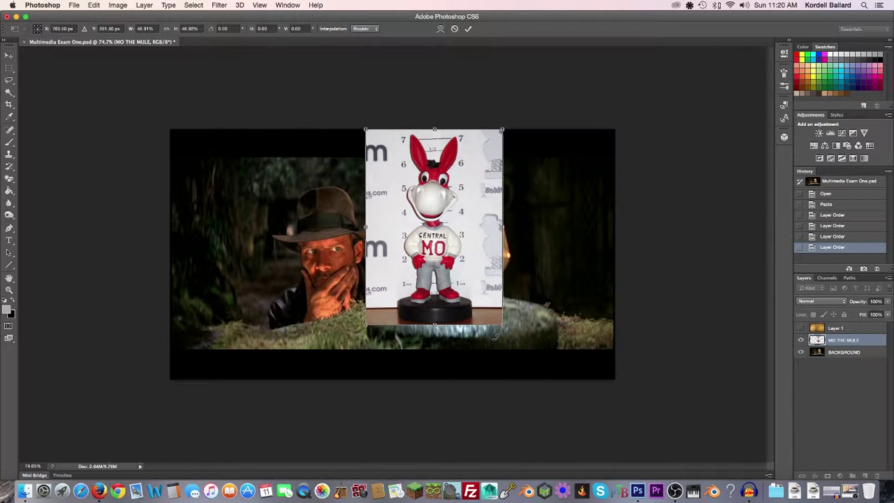
pyautogui.moveTo(503, 323); pyautogui.dragTo(558, 366)
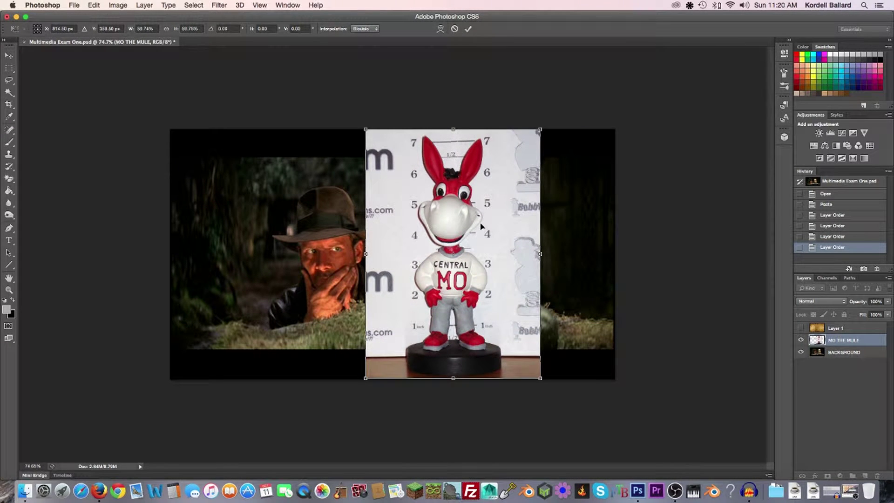
pyautogui.press('Return')
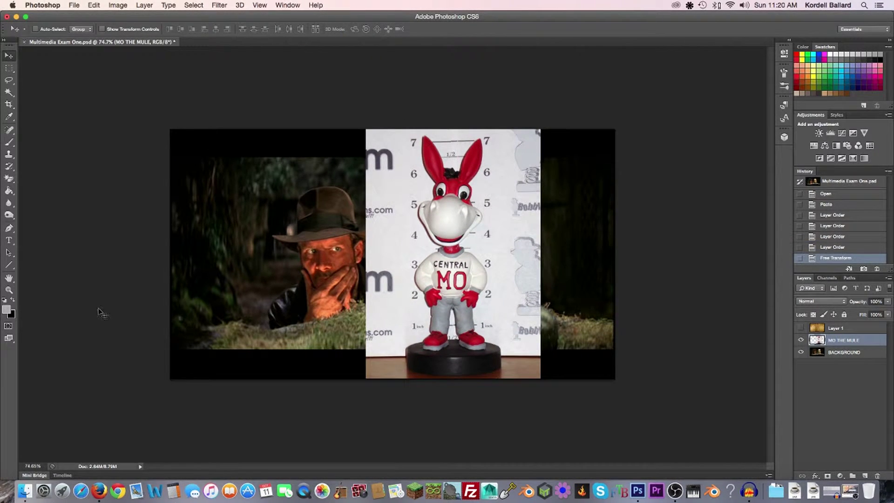
pyautogui.click(97, 475)
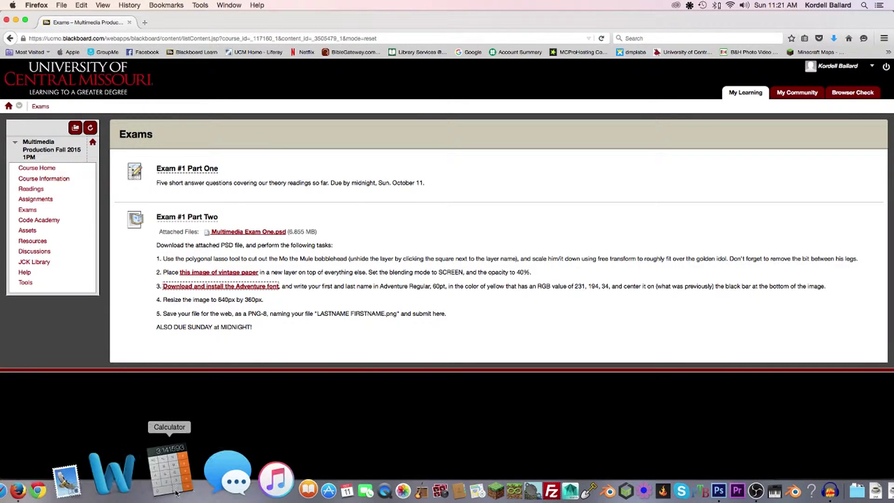
pyautogui.click(646, 491)
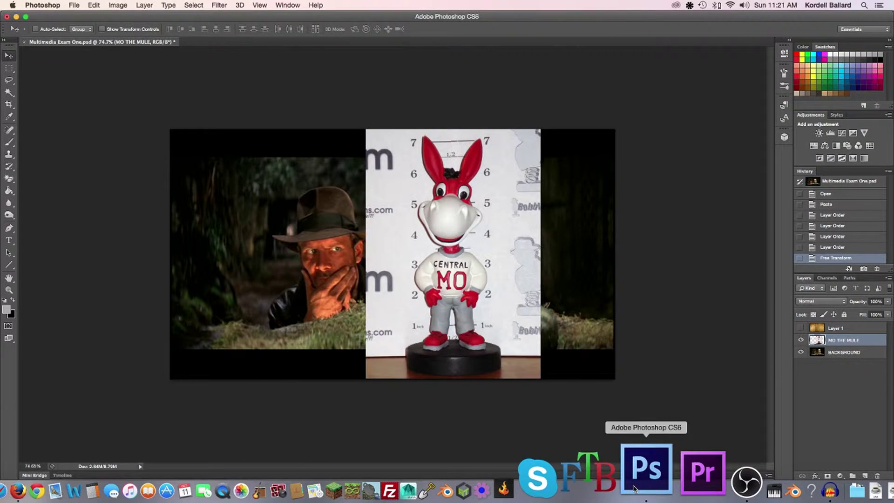
pyautogui.scroll(5, 490, 264)
pyautogui.scroll(-2, 489, 363)
pyautogui.moveTo(490, 363); pyautogui.dragTo(482, 298)
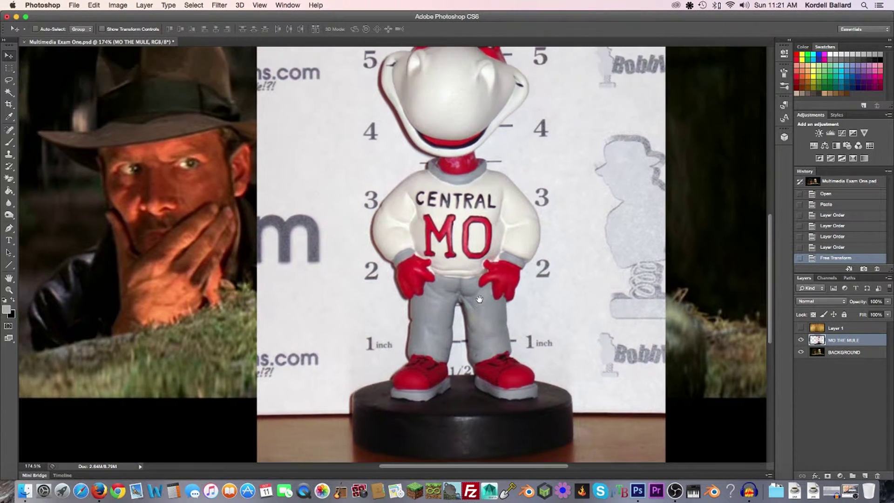
# Select the Polygonal Lasso Tool and review the exam instructions in Firefox
pyautogui.click(12, 82)
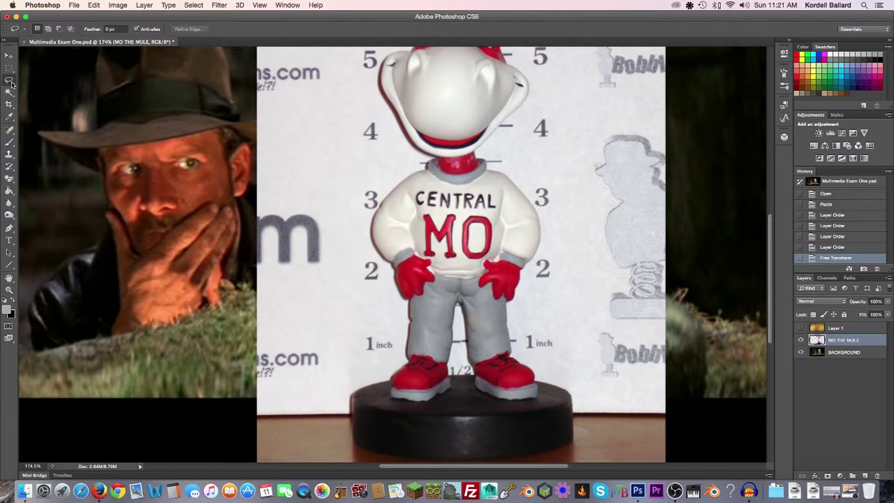
pyautogui.click(58, 86)
pyautogui.click(81, 468)
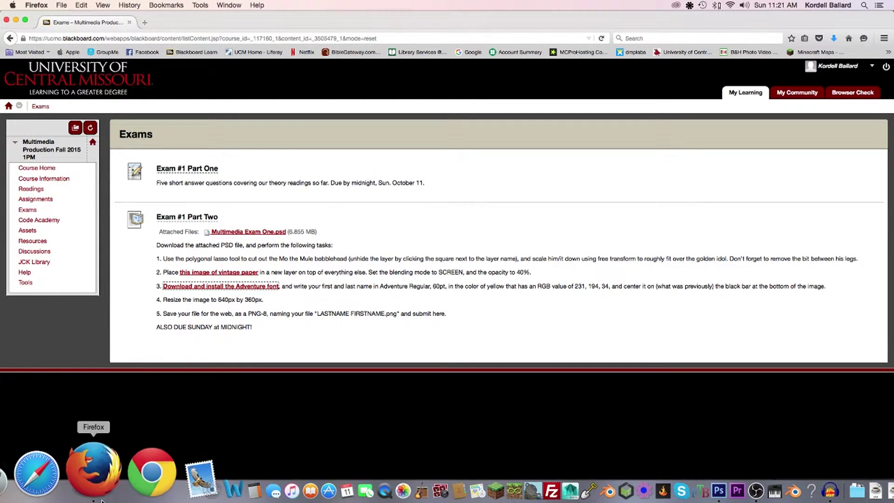
pyautogui.click(598, 471)
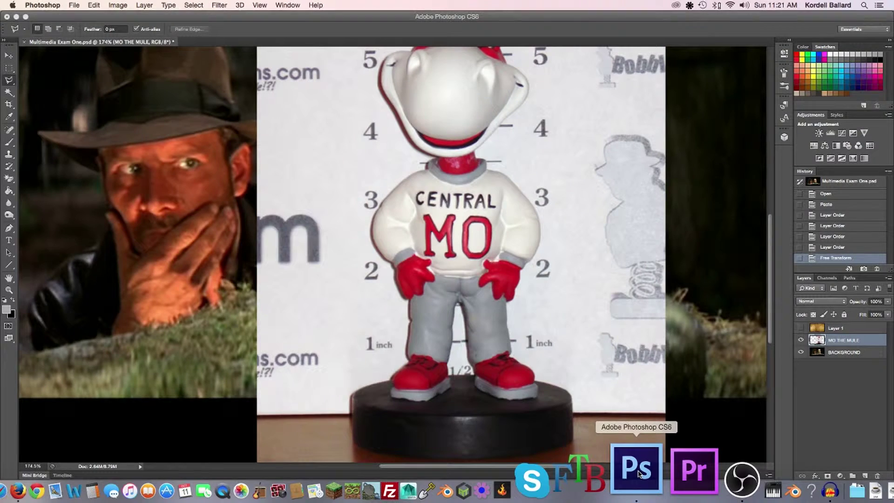
# Zoom in on the bobblehead's base
pyautogui.scroll(5, 501, 215)
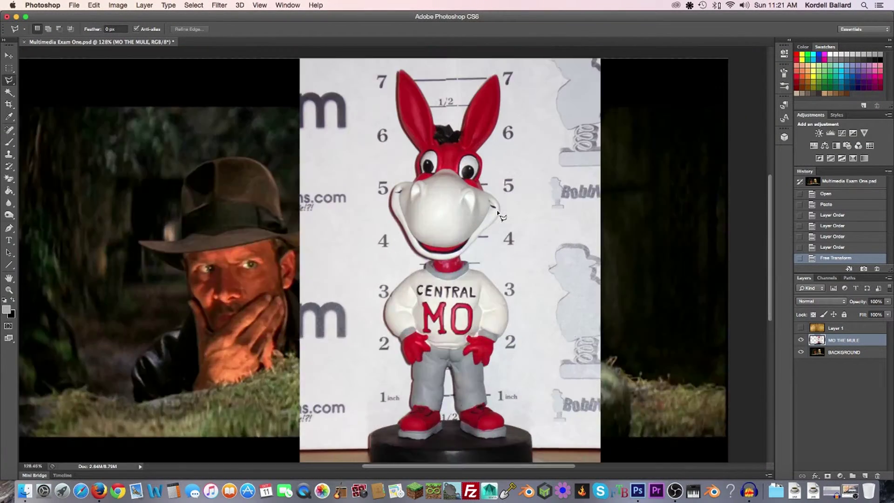
pyautogui.scroll(-1, 436, 245)
pyautogui.scroll(-8, 436, 245)
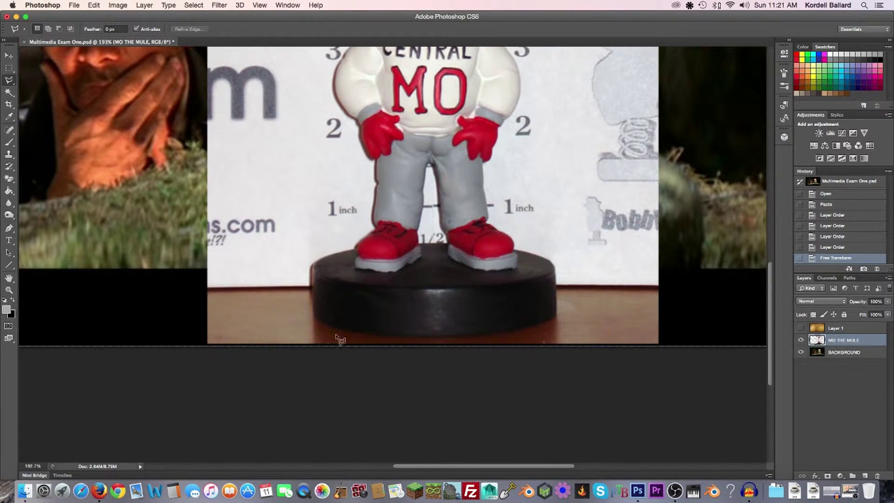
pyautogui.scroll(7, 353, 292)
pyautogui.scroll(-5, 354, 292)
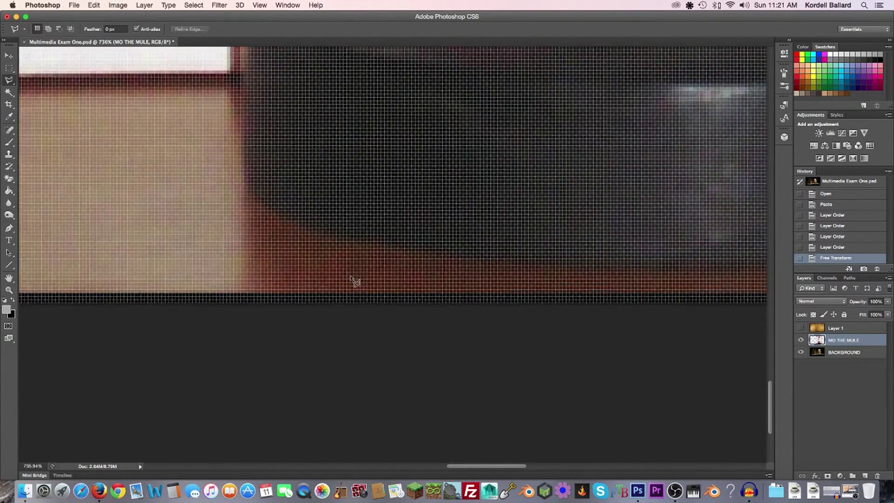
# Lasso along the base's bottom, right side and top rim, around the red shoe, up to the neck
pyautogui.moveTo(352, 280); pyautogui.dragTo(248, 284)
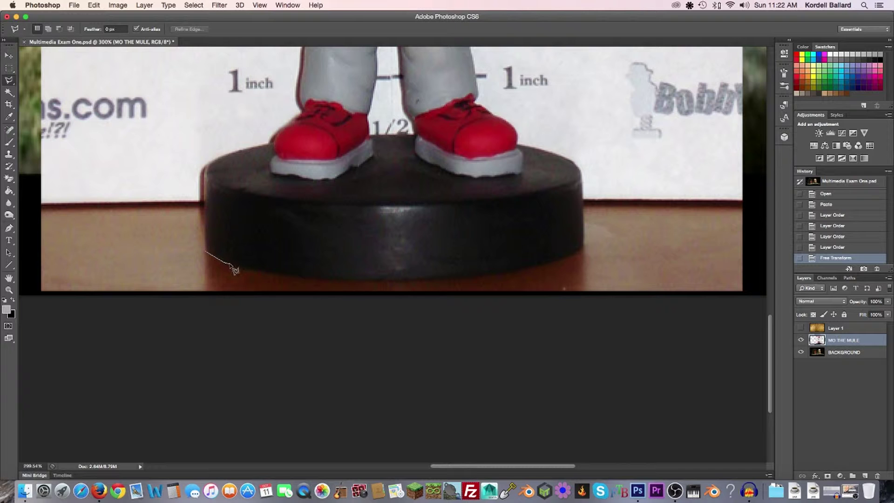
pyautogui.moveTo(242, 269)
pyautogui.mouseDown()
pyautogui.moveTo(442, 279)
pyautogui.moveTo(522, 271)
pyautogui.moveTo(585, 248)
pyautogui.mouseUp()
pyautogui.moveTo(587, 235); pyautogui.dragTo(583, 173)
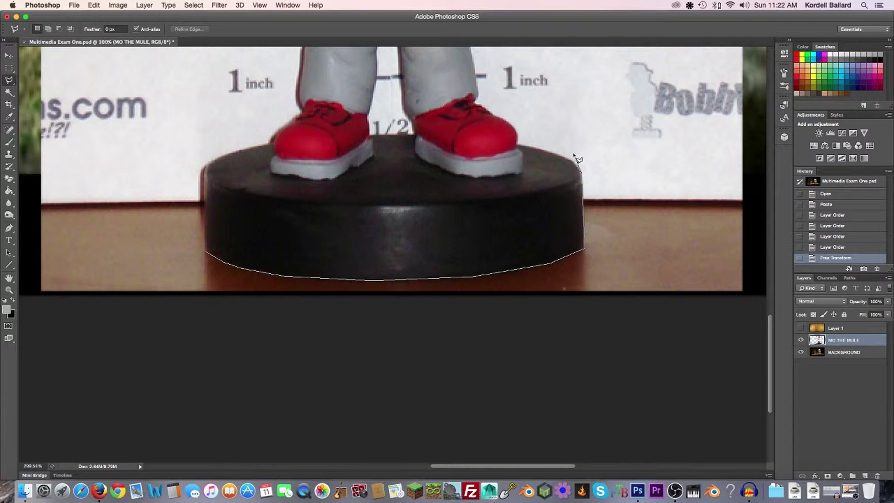
pyautogui.moveTo(577, 167)
pyautogui.mouseDown()
pyautogui.moveTo(609, 153)
pyautogui.moveTo(529, 158)
pyautogui.moveTo(557, 159)
pyautogui.mouseUp()
pyautogui.moveTo(551, 155); pyautogui.dragTo(526, 150)
pyautogui.moveTo(502, 120); pyautogui.dragTo(478, 105)
pyautogui.moveTo(473, 55)
pyautogui.mouseDown()
pyautogui.moveTo(470, 299)
pyautogui.moveTo(489, 215)
pyautogui.moveTo(511, 186)
pyautogui.moveTo(522, 141)
pyautogui.mouseUp()
pyautogui.moveTo(514, 111)
pyautogui.mouseDown()
pyautogui.moveTo(461, 52)
pyautogui.moveTo(496, 270)
pyautogui.mouseUp()
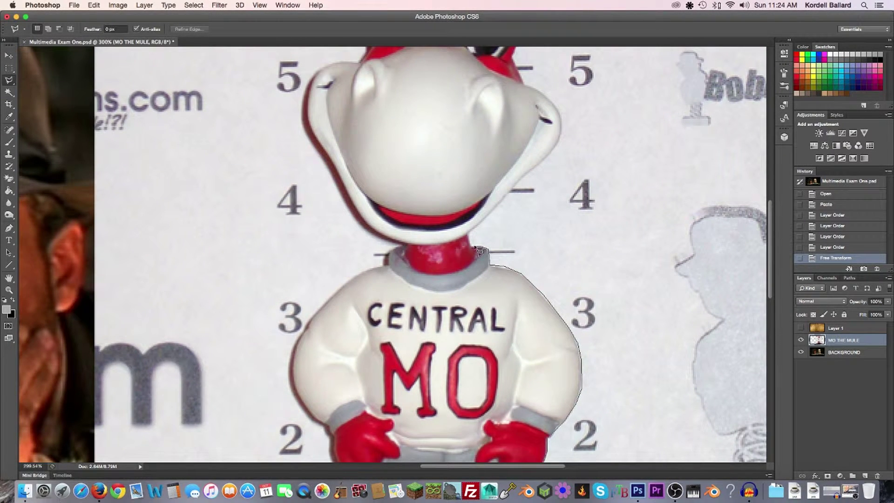
# Continue the lasso around the head, glove and red shoe, down the base's left edge, and close it
pyautogui.moveTo(480, 226)
pyautogui.mouseDown()
pyautogui.moveTo(558, 150)
pyautogui.moveTo(567, 129)
pyautogui.moveTo(549, 100)
pyautogui.mouseUp()
pyautogui.scroll(5, 551, 102)
pyautogui.moveTo(392, 228)
pyautogui.mouseDown()
pyautogui.moveTo(350, 205)
pyautogui.moveTo(322, 166)
pyautogui.moveTo(307, 136)
pyautogui.moveTo(319, 98)
pyautogui.moveTo(334, 264)
pyautogui.moveTo(327, 222)
pyautogui.moveTo(300, 197)
pyautogui.moveTo(344, 147)
pyautogui.moveTo(269, 302)
pyautogui.moveTo(304, 261)
pyautogui.moveTo(336, 197)
pyautogui.moveTo(354, 117)
pyautogui.moveTo(352, 47)
pyautogui.moveTo(339, 314)
pyautogui.moveTo(339, 253)
pyautogui.moveTo(325, 209)
pyautogui.moveTo(311, 203)
pyautogui.moveTo(188, 314)
pyautogui.moveTo(142, 423)
pyautogui.moveTo(368, 273)
pyautogui.moveTo(365, 326)
pyautogui.moveTo(321, 328)
pyautogui.moveTo(297, 293)
pyautogui.moveTo(286, 307)
pyautogui.moveTo(225, 294)
pyautogui.moveTo(195, 187)
pyautogui.moveTo(145, 98)
pyautogui.moveTo(375, 357)
pyautogui.moveTo(318, 283)
pyautogui.moveTo(281, 260)
pyautogui.moveTo(270, 269)
pyautogui.moveTo(261, 320)
pyautogui.moveTo(291, 134)
pyautogui.moveTo(304, 285)
pyautogui.moveTo(330, 341)
pyautogui.moveTo(418, 457)
pyautogui.moveTo(491, 147)
pyautogui.moveTo(495, 163)
pyautogui.moveTo(498, 243)
pyautogui.moveTo(480, 301)
pyautogui.moveTo(388, 321)
pyautogui.moveTo(360, 359)
pyautogui.moveTo(355, 391)
pyautogui.moveTo(328, 112)
pyautogui.moveTo(330, 166)
pyautogui.moveTo(427, 343)
pyautogui.moveTo(475, 413)
pyautogui.moveTo(497, 432)
pyautogui.moveTo(564, 452)
pyautogui.moveTo(559, 461)
pyautogui.moveTo(570, 224)
pyautogui.moveTo(549, 229)
pyautogui.moveTo(528, 268)
pyautogui.moveTo(580, 218)
pyautogui.moveTo(548, 251)
pyautogui.moveTo(485, 271)
pyautogui.moveTo(373, 365)
pyautogui.moveTo(518, 131)
pyautogui.moveTo(462, 212)
pyautogui.moveTo(460, 286)
pyautogui.moveTo(478, 334)
pyautogui.moveTo(564, 406)
pyautogui.moveTo(567, 460)
pyautogui.mouseUp()
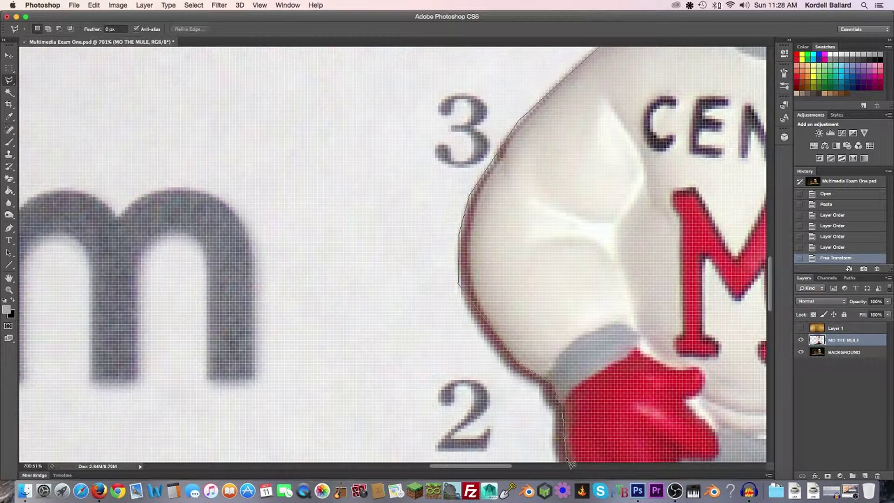
pyautogui.moveTo(568, 408)
pyautogui.mouseDown()
pyautogui.moveTo(486, 263)
pyautogui.moveTo(508, 269)
pyautogui.mouseUp()
pyautogui.moveTo(512, 350)
pyautogui.mouseDown()
pyautogui.moveTo(496, 429)
pyautogui.moveTo(535, 201)
pyautogui.moveTo(541, 264)
pyautogui.mouseUp()
pyautogui.moveTo(505, 287); pyautogui.dragTo(455, 330)
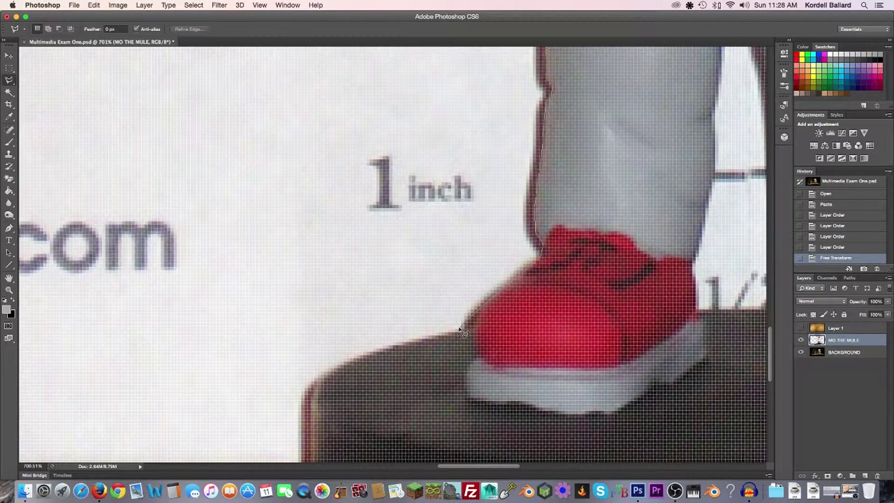
pyautogui.moveTo(459, 329)
pyautogui.mouseDown()
pyautogui.moveTo(356, 360)
pyautogui.moveTo(495, 256)
pyautogui.moveTo(534, 213)
pyautogui.moveTo(479, 205)
pyautogui.moveTo(468, 214)
pyautogui.mouseUp()
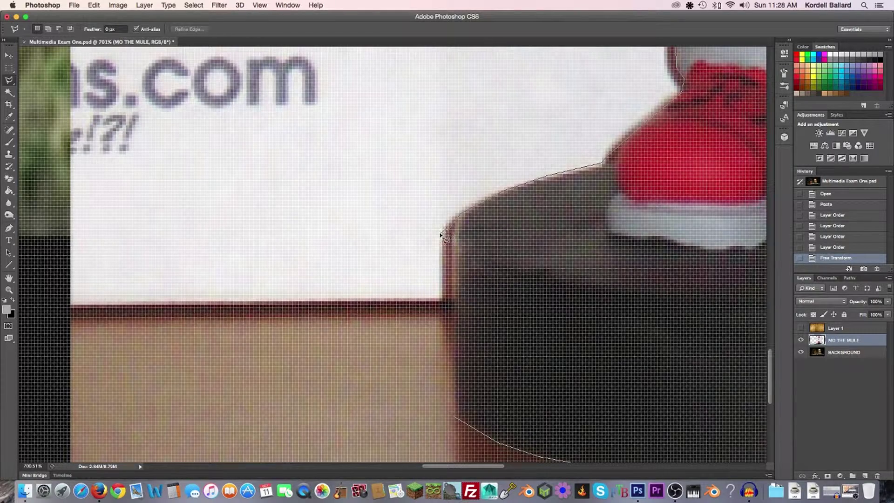
pyautogui.moveTo(445, 255)
pyautogui.mouseDown()
pyautogui.moveTo(456, 294)
pyautogui.moveTo(455, 419)
pyautogui.mouseUp()
pyautogui.click(454, 420)
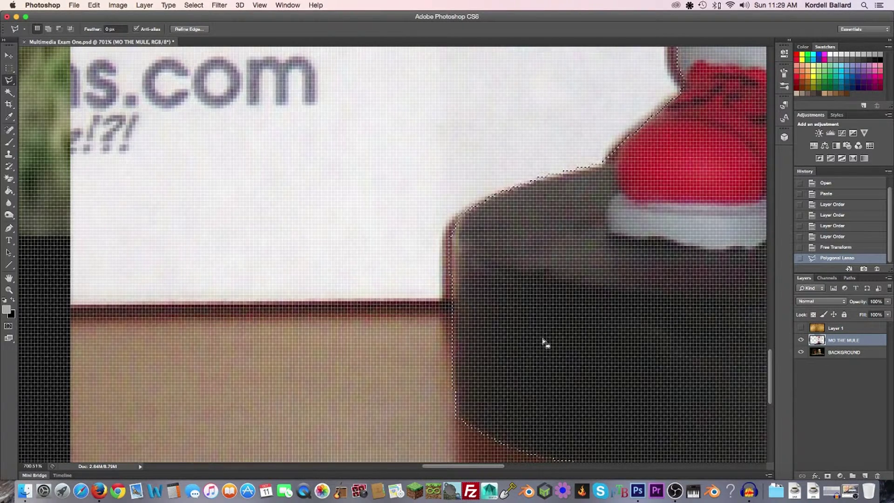
# Invert the selection, delete the white background around the mule, and deselect
pyautogui.scroll(-5, 544, 344)
pyautogui.scroll(5, 489, 343)
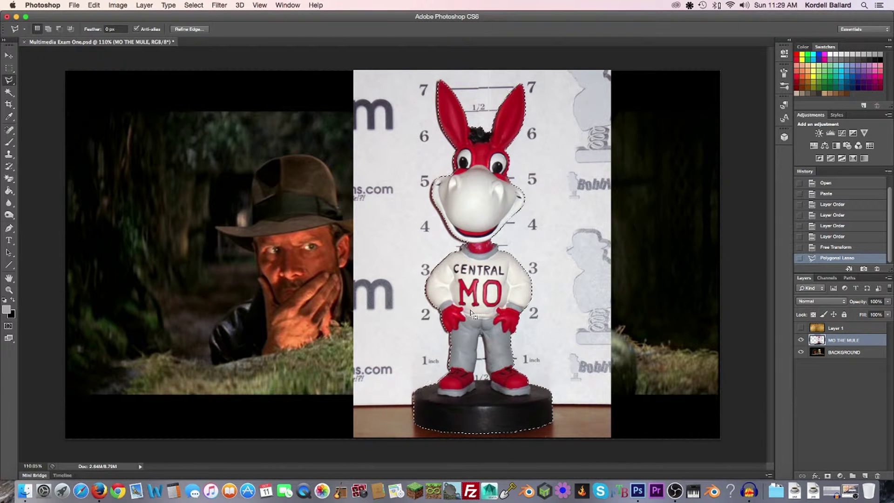
pyautogui.rightClick(482, 265)
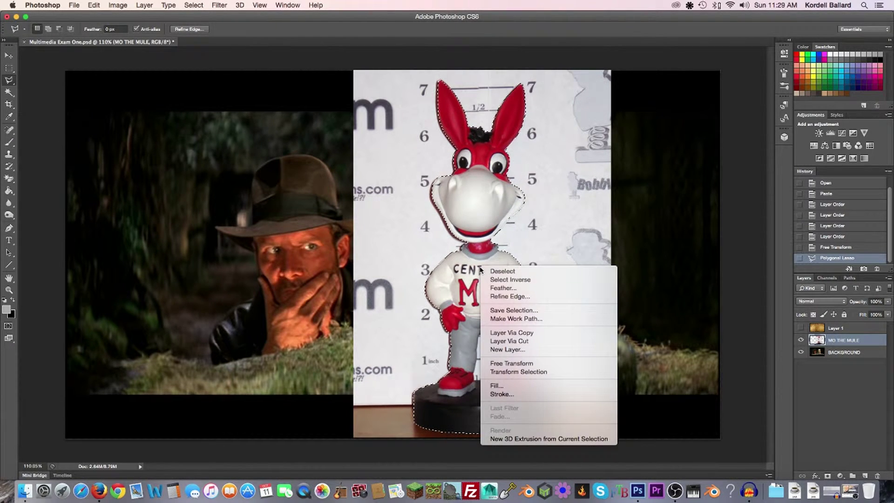
pyautogui.click(505, 281)
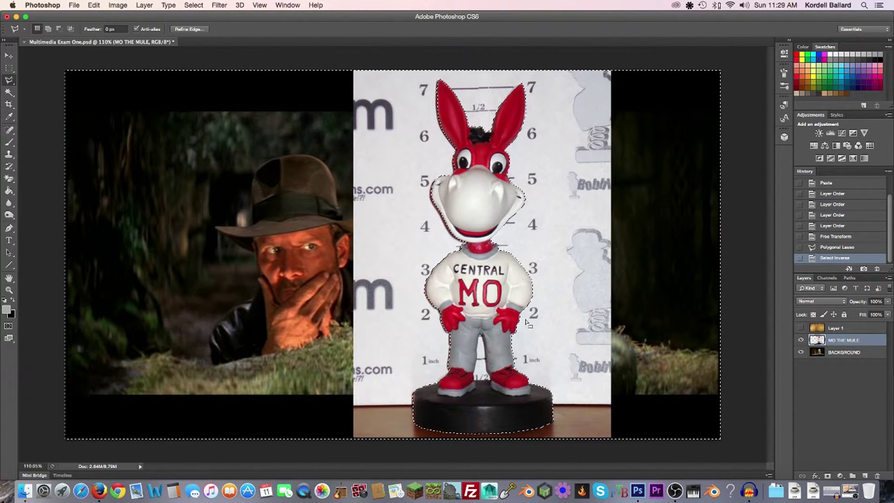
pyautogui.press('Delete')
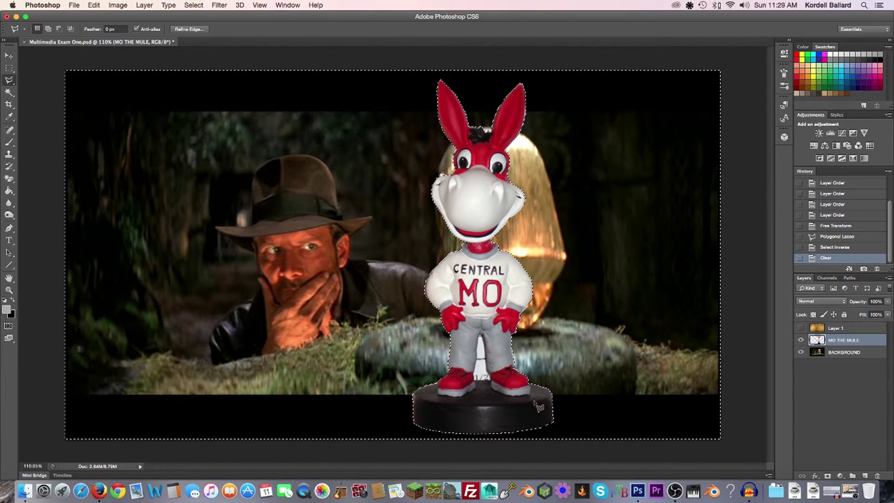
pyautogui.press('super+d')
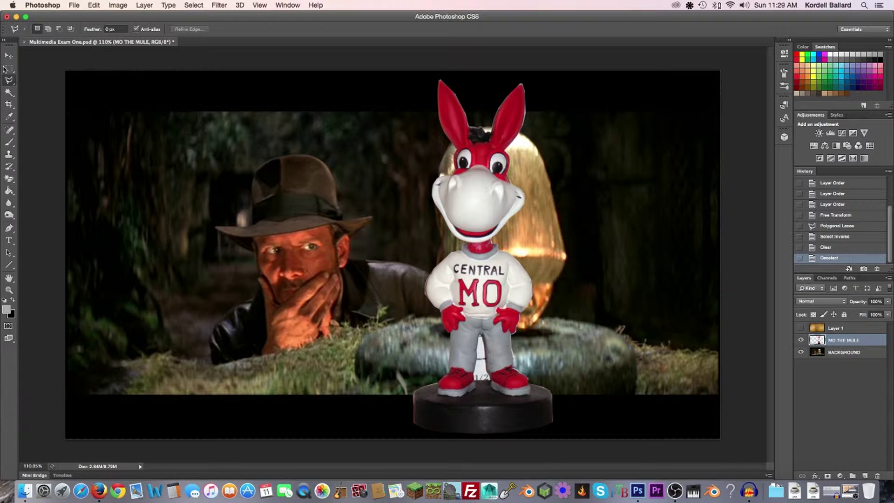
# Switch to the Quick Selection Tool and zoom in on the mule's legs
pyautogui.click(12, 93)
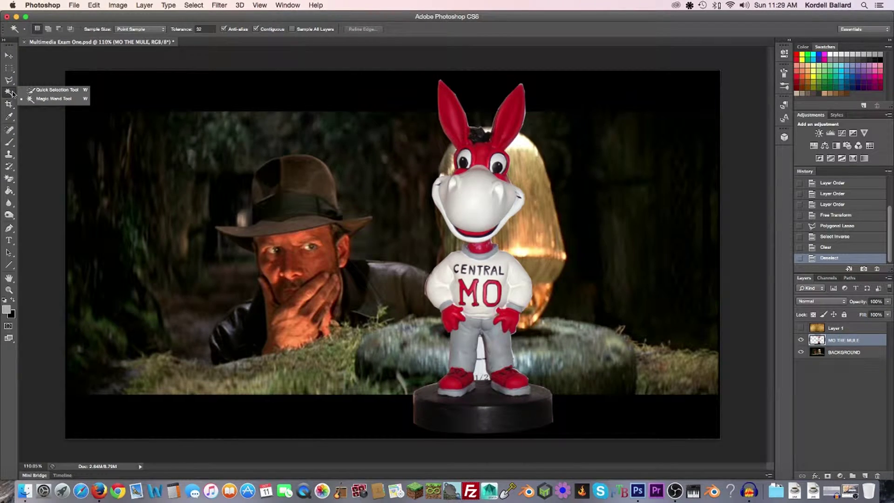
pyautogui.click(35, 90)
pyautogui.scroll(5, 420, 346)
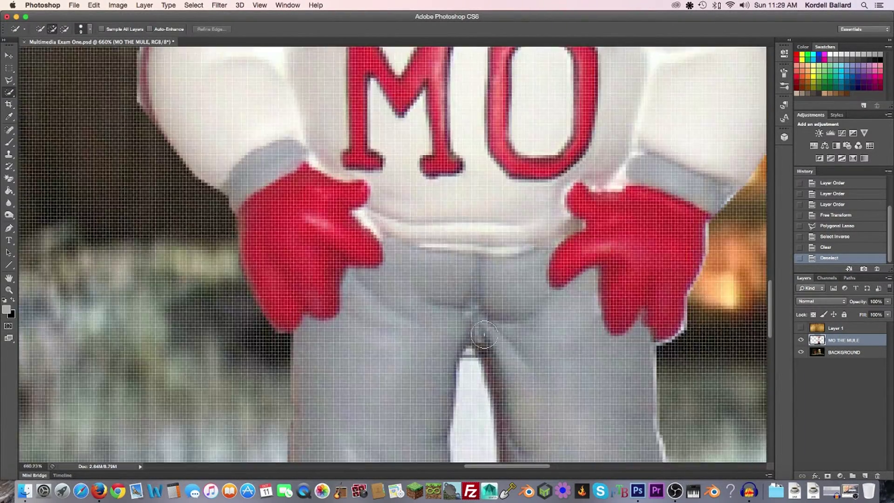
pyautogui.moveTo(481, 345); pyautogui.dragTo(458, 157)
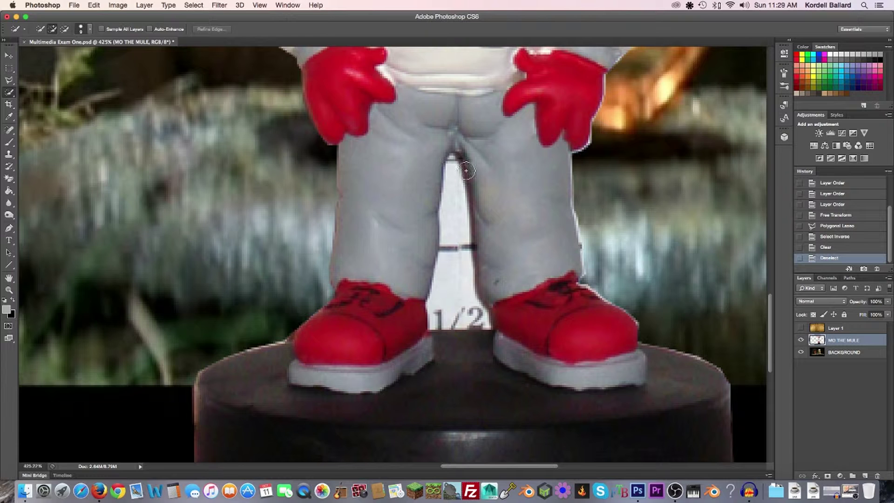
pyautogui.click(72, 5)
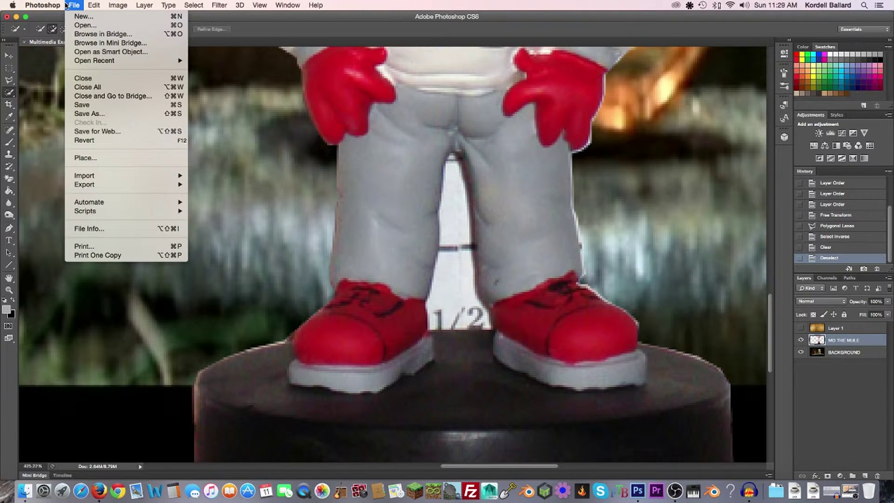
pyautogui.moveTo(56, 4)
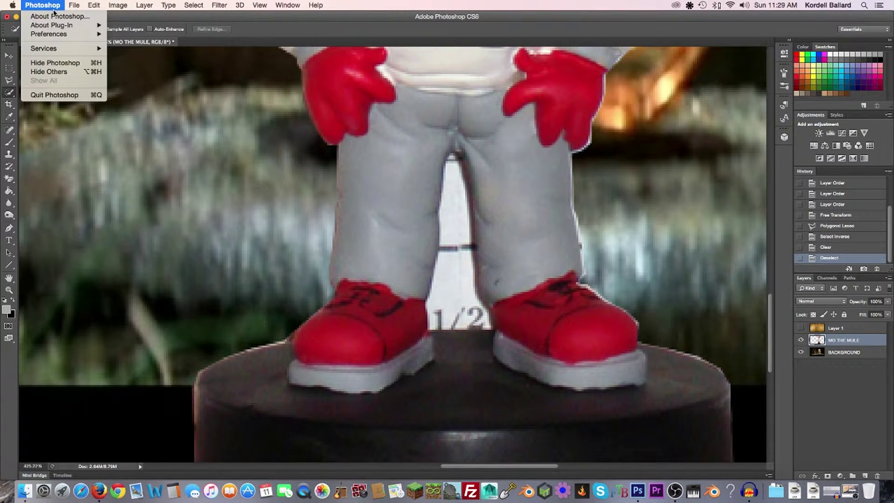
pyautogui.moveTo(60, 37)
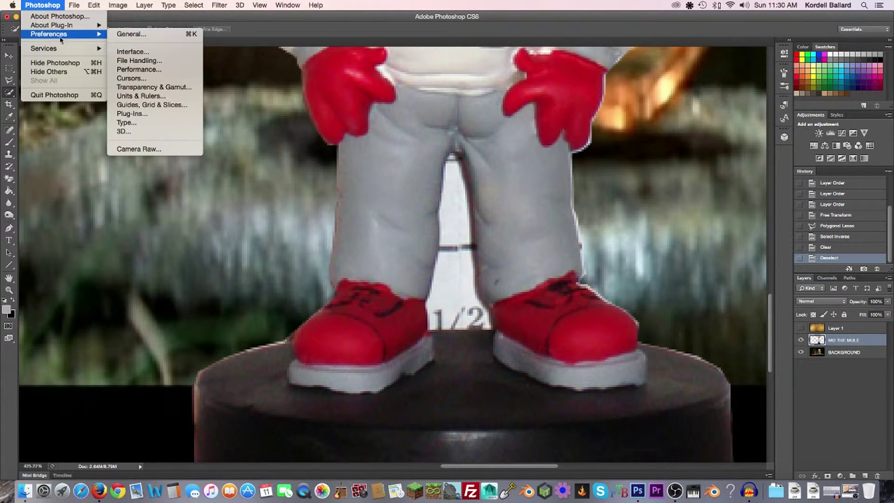
pyautogui.click(139, 51)
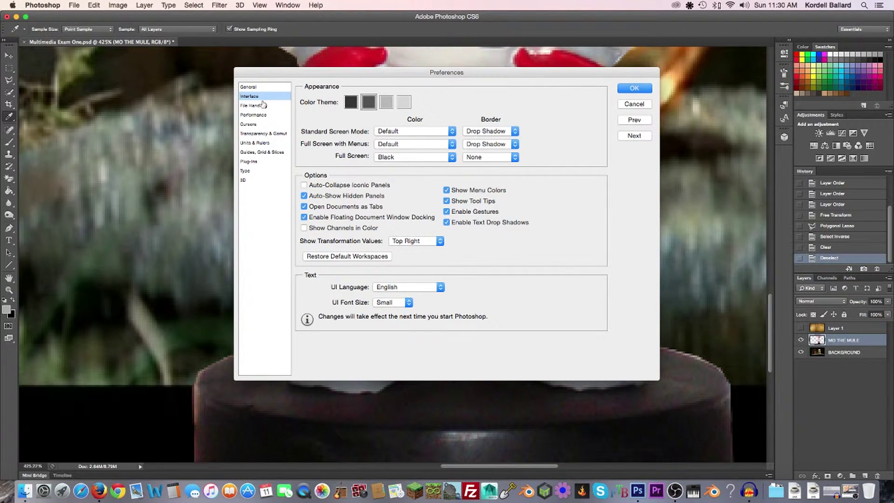
pyautogui.click(258, 87)
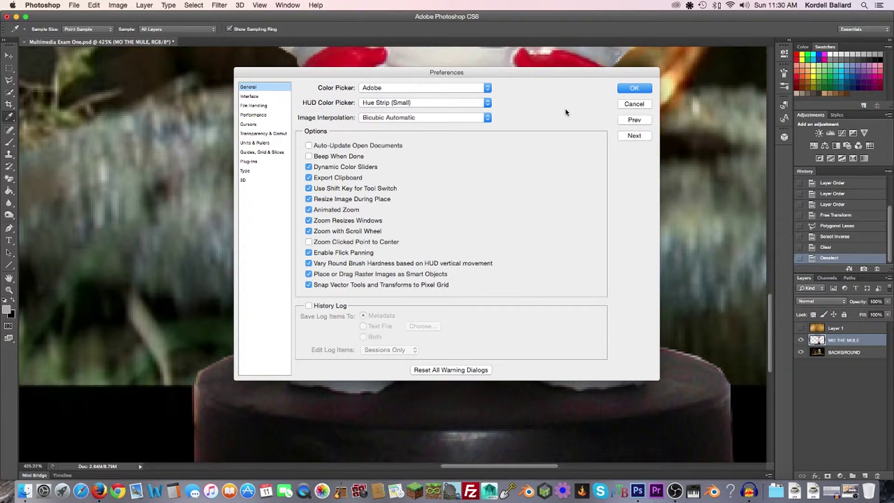
pyautogui.click(632, 91)
pyautogui.press('w')
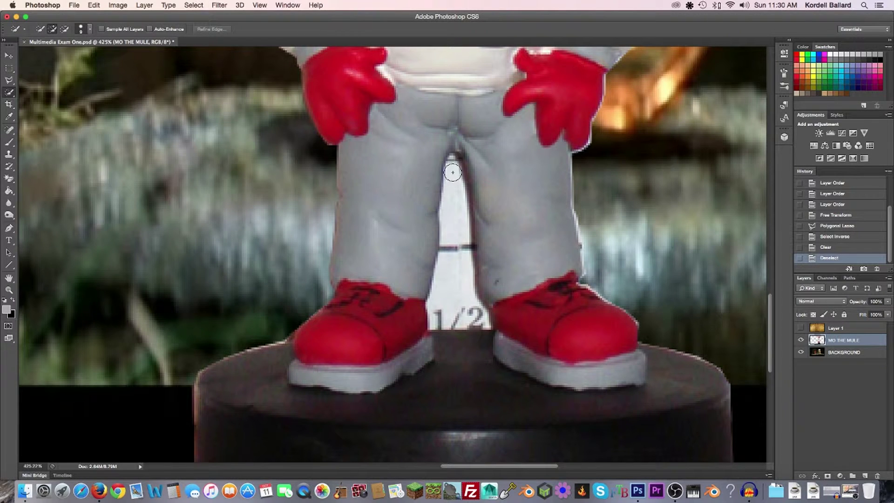
# Quick-select the white gap between the legs, refine its edge, delete it and deselect
pyautogui.moveTo(453, 166); pyautogui.dragTo(449, 310)
pyautogui.press('alt')
pyautogui.click(468, 249)
pyautogui.click(465, 256)
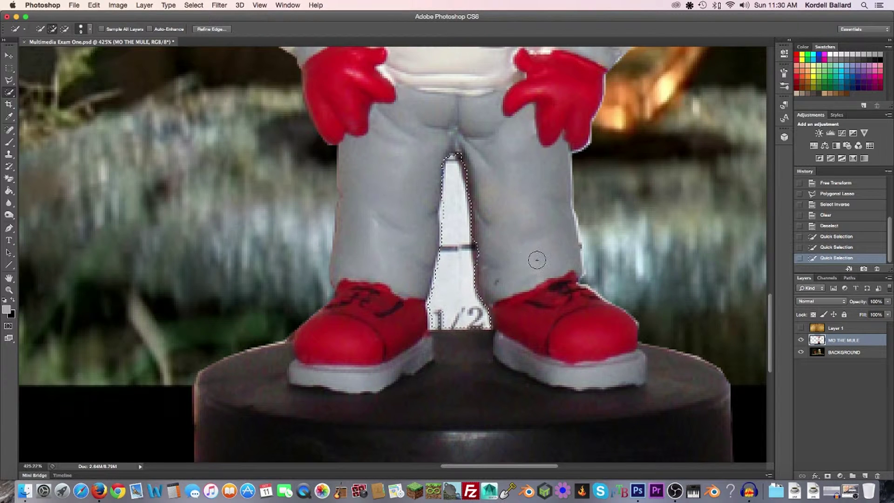
pyautogui.press('Delete')
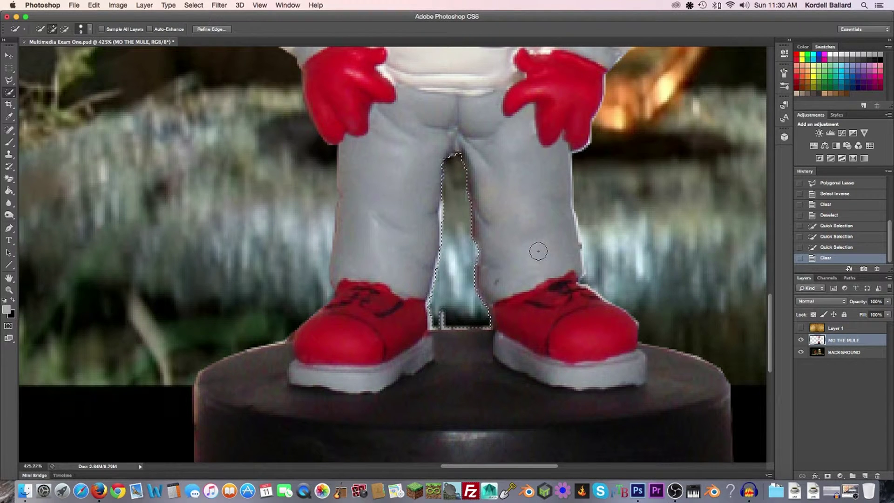
pyautogui.press('super+d')
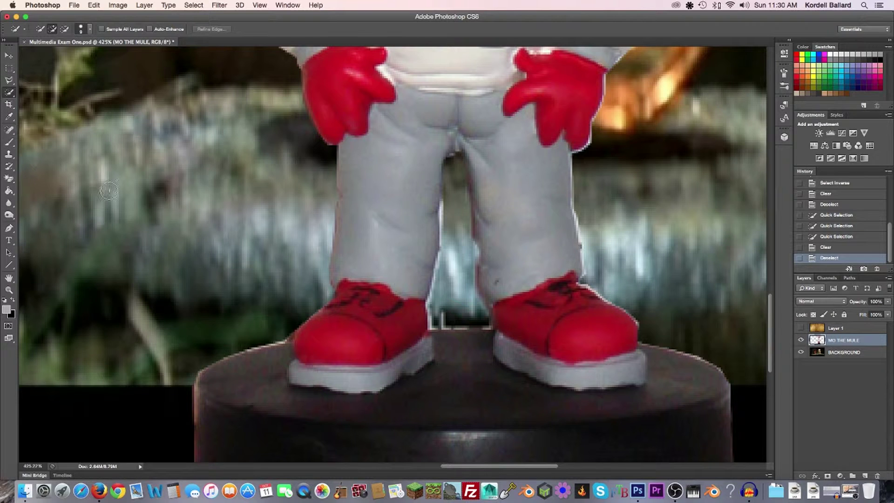
pyautogui.click(9, 178)
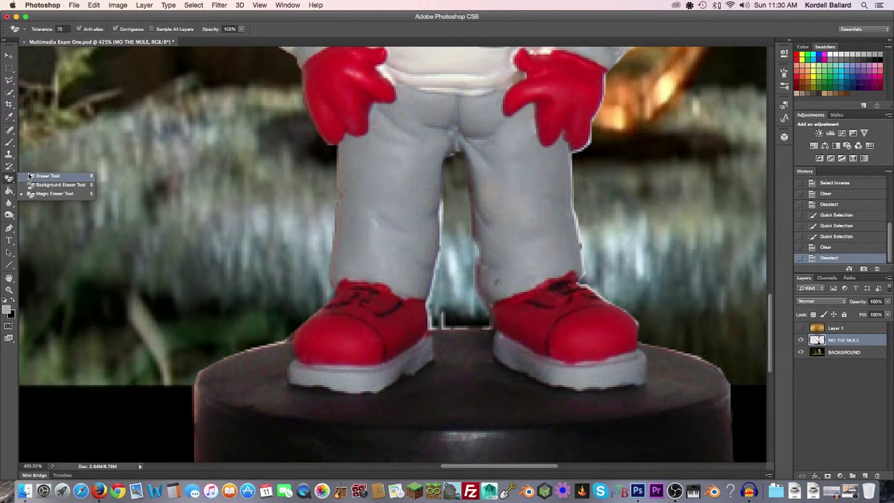
# Choose the Eraser Tool with a 6 px brush size
pyautogui.click(42, 177)
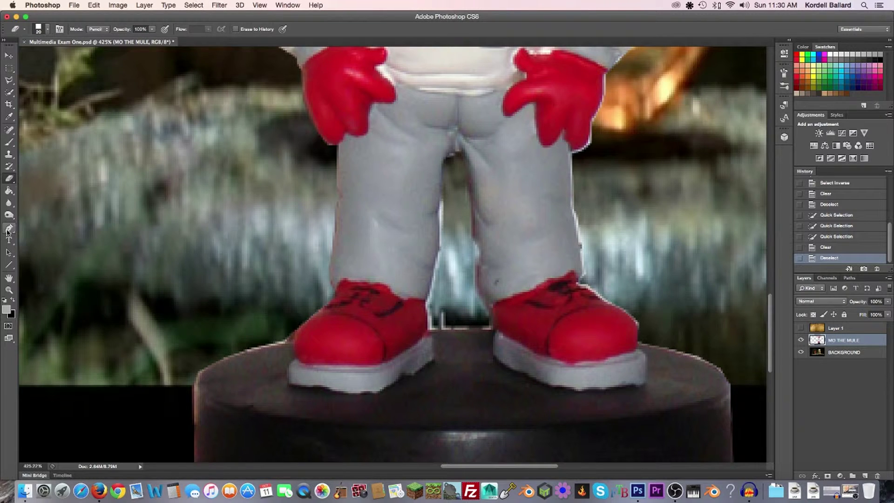
pyautogui.click(48, 29)
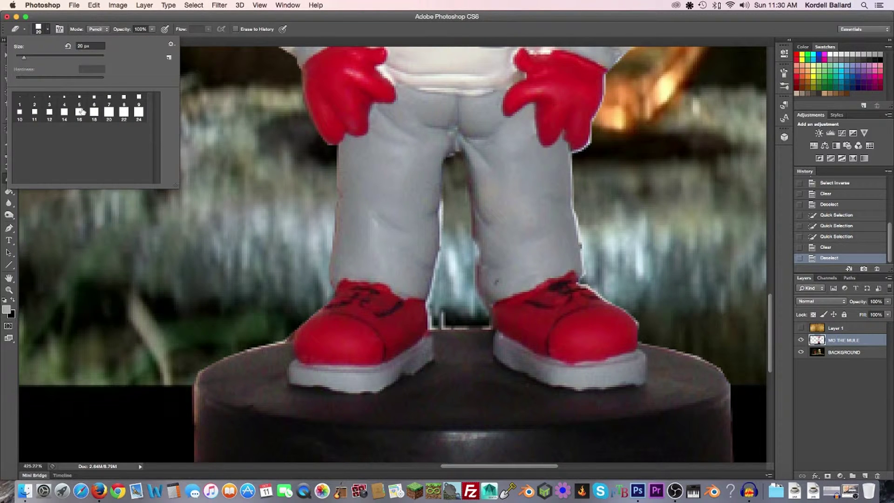
pyautogui.moveTo(23, 56); pyautogui.dragTo(17, 59)
pyautogui.click(441, 314)
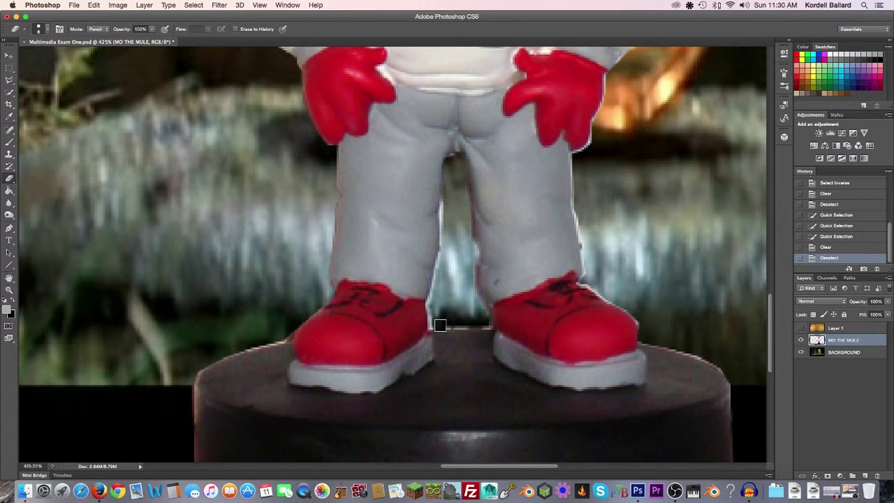
# Erase the light leftover pixels between the shoes and along the inner leg
pyautogui.moveTo(456, 324)
pyautogui.mouseDown()
pyautogui.moveTo(483, 325)
pyautogui.moveTo(436, 322)
pyautogui.moveTo(433, 297)
pyautogui.mouseUp()
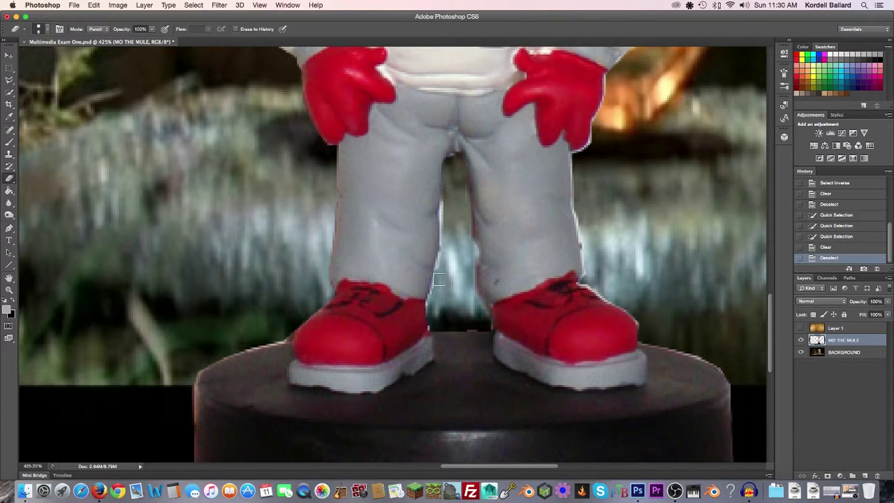
pyautogui.moveTo(447, 234)
pyautogui.mouseDown()
pyautogui.moveTo(444, 197)
pyautogui.moveTo(445, 222)
pyautogui.mouseUp()
pyautogui.moveTo(447, 229); pyautogui.dragTo(446, 223)
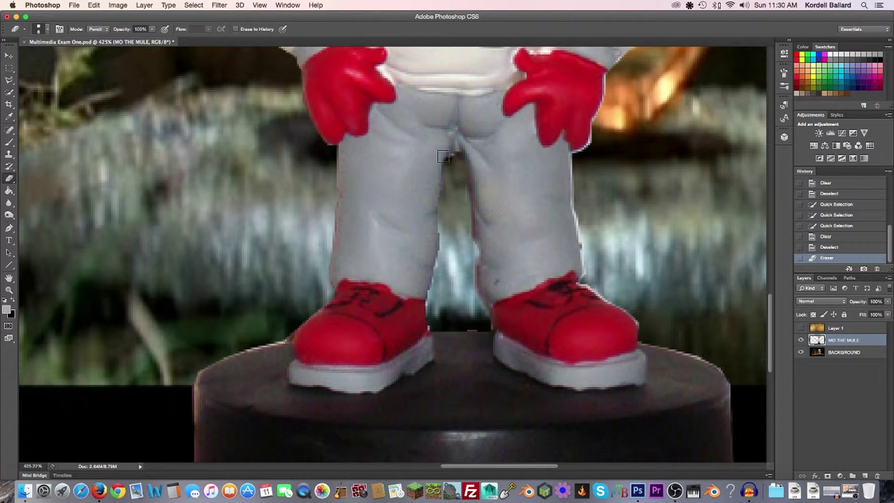
pyautogui.click(44, 29)
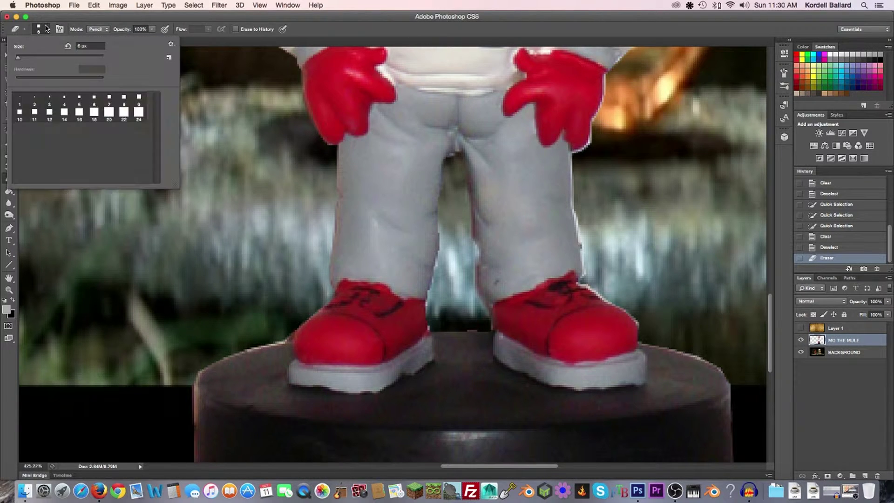
# Load the Assorted, Basic and Calligraphic Brushes sets in turn, replacing the current brushes
pyautogui.click(171, 44)
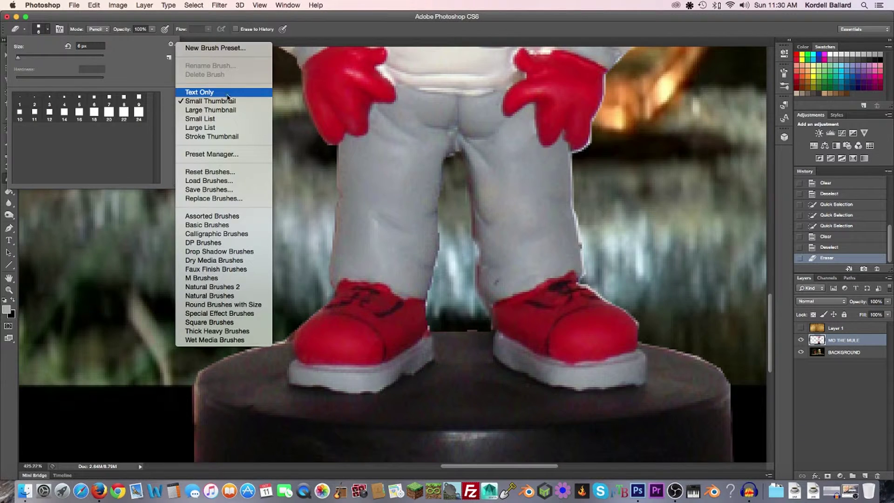
pyautogui.click(238, 221)
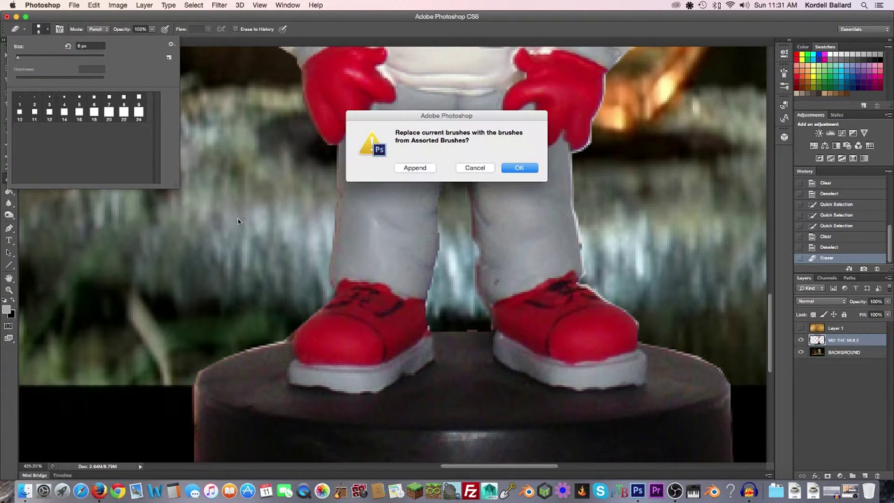
pyautogui.click(521, 168)
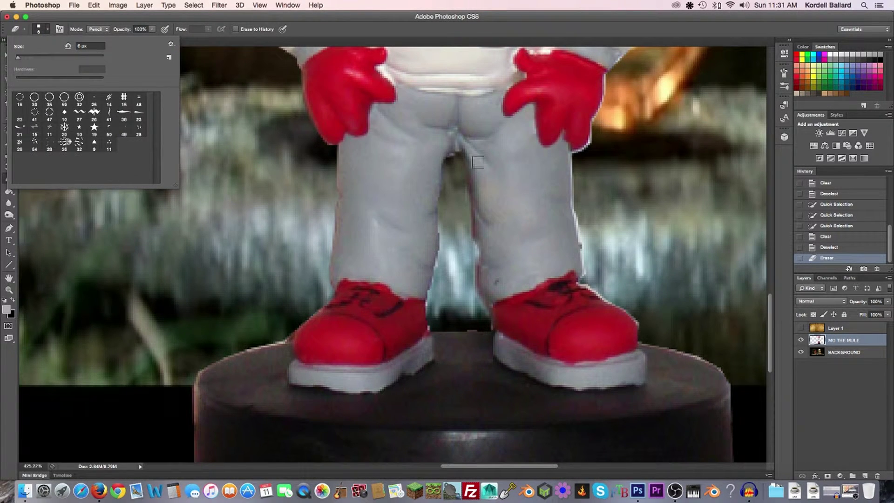
pyautogui.click(171, 45)
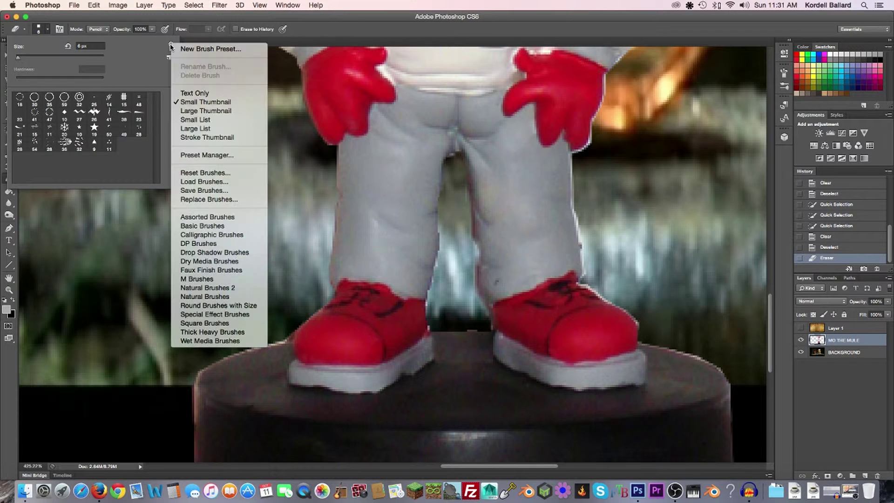
pyautogui.click(223, 226)
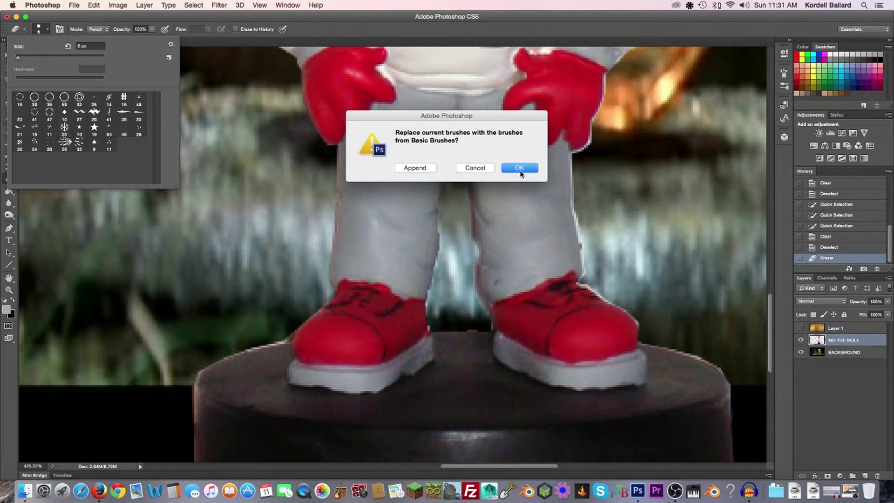
pyautogui.click(520, 168)
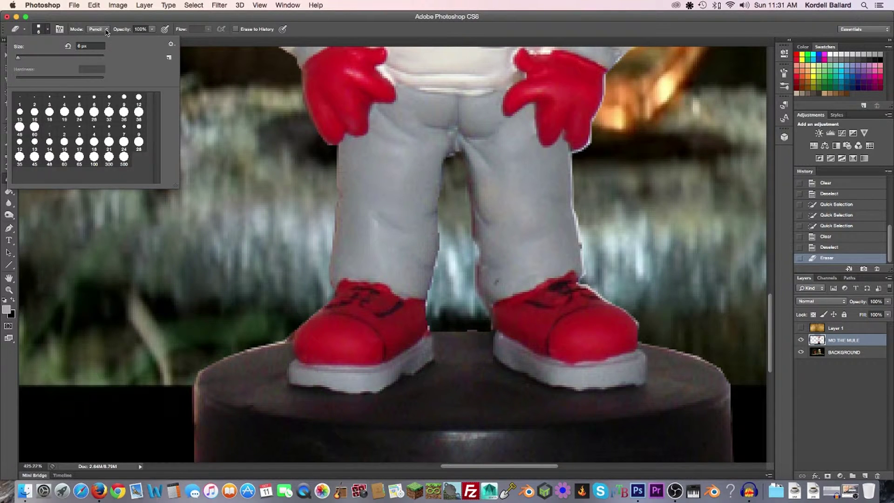
pyautogui.click(171, 44)
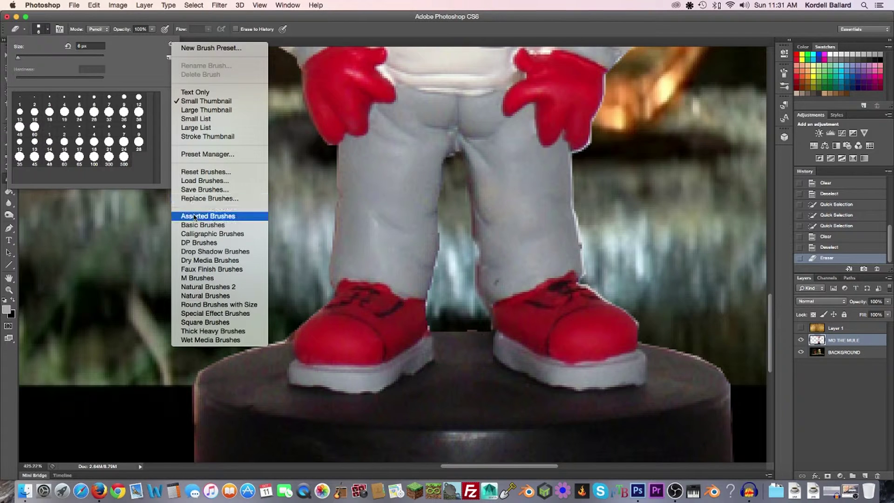
pyautogui.click(216, 233)
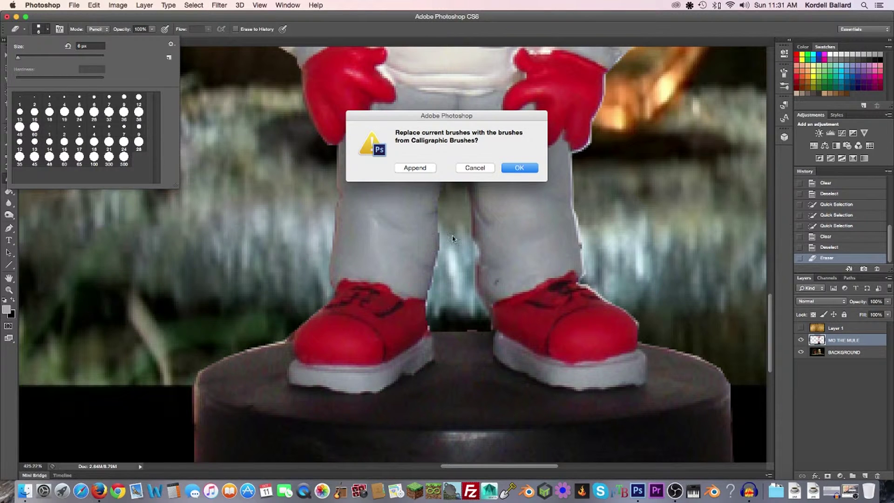
pyautogui.click(517, 170)
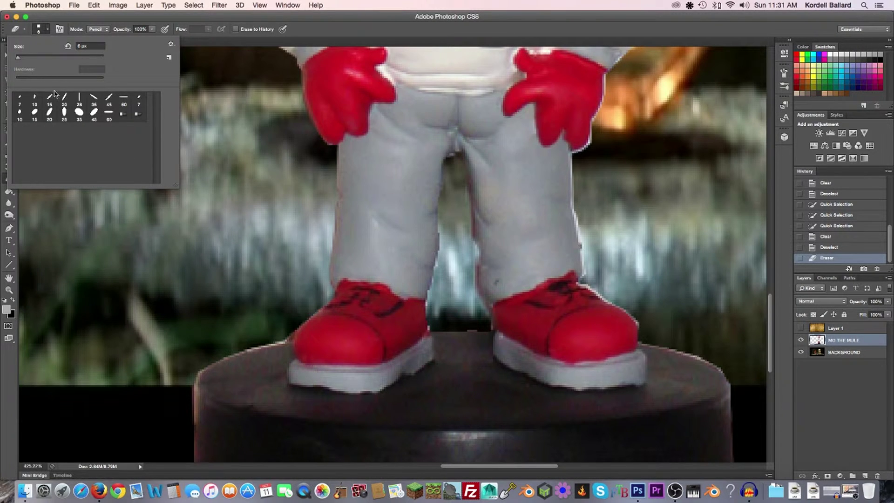
# Load Drop Shadow Brushes, then Natural Brushes, and set the eraser mode to Brush
pyautogui.click(171, 43)
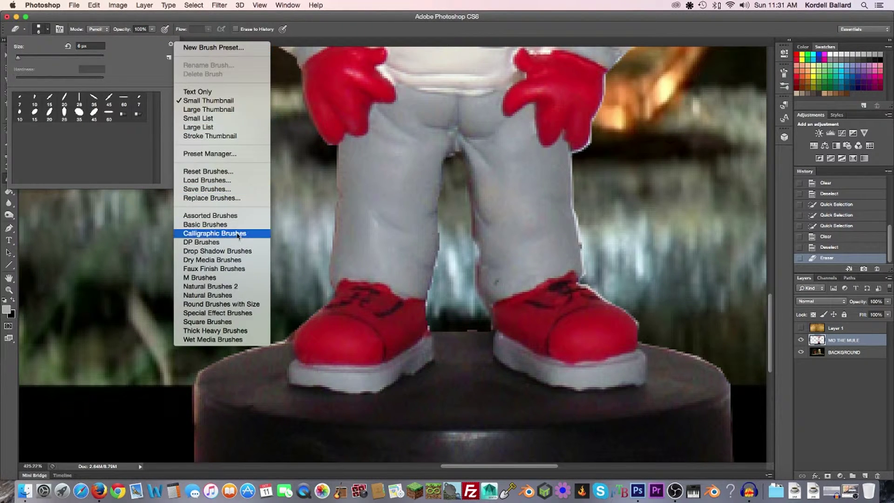
pyautogui.click(237, 251)
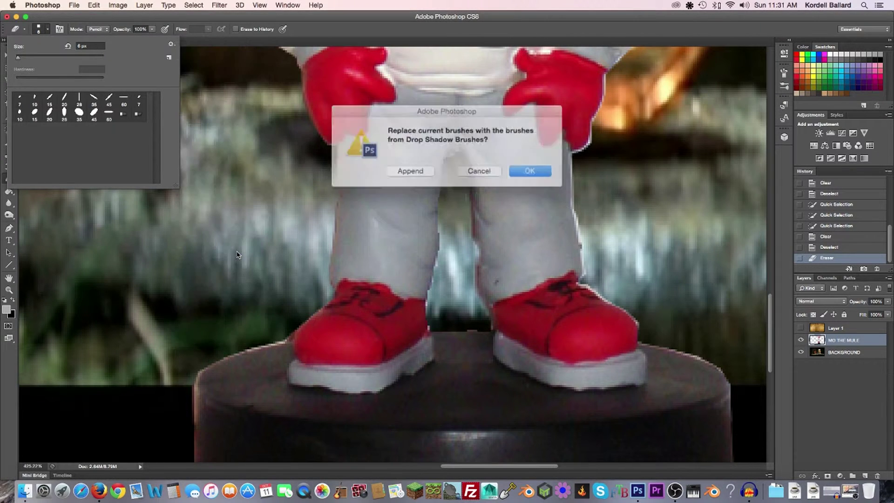
pyautogui.click(531, 169)
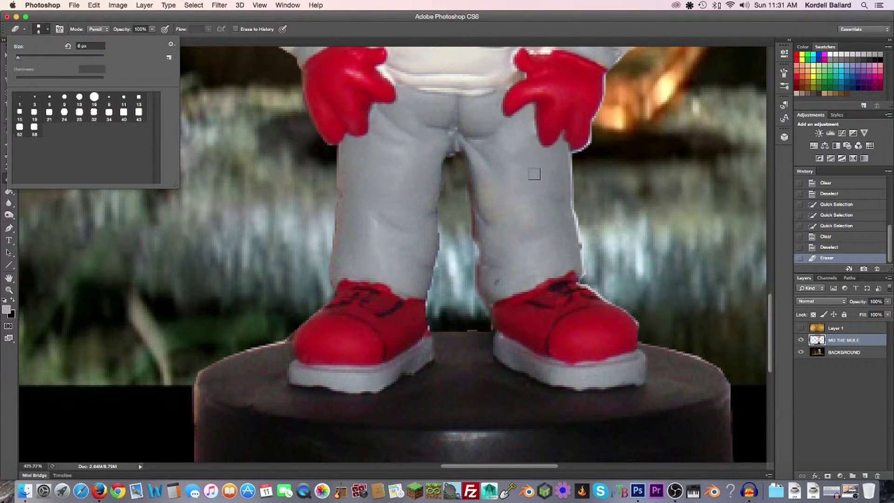
pyautogui.click(172, 44)
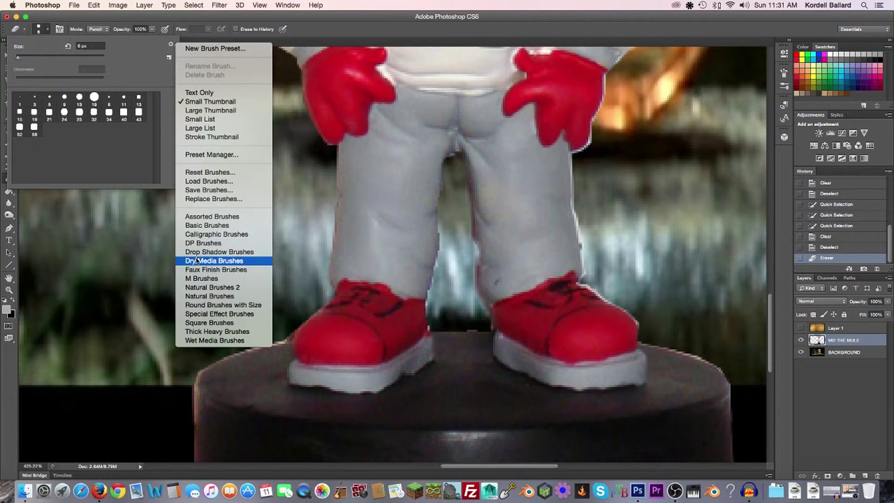
pyautogui.click(209, 296)
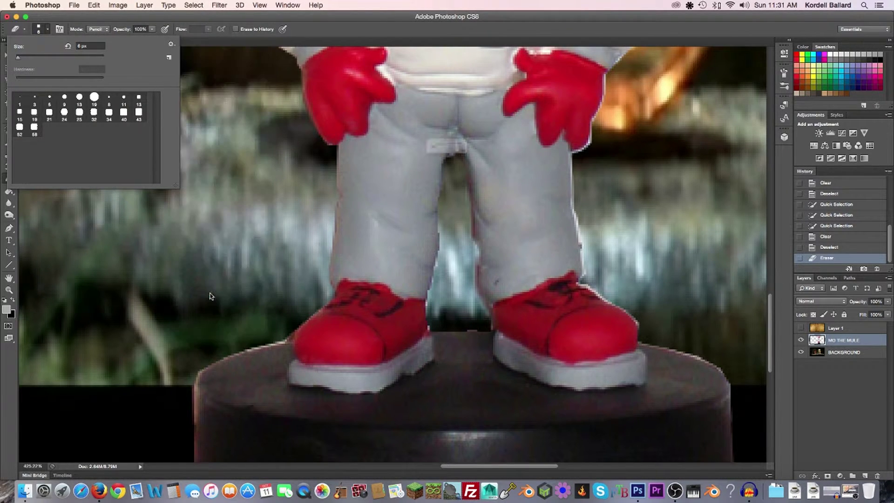
pyautogui.click(520, 168)
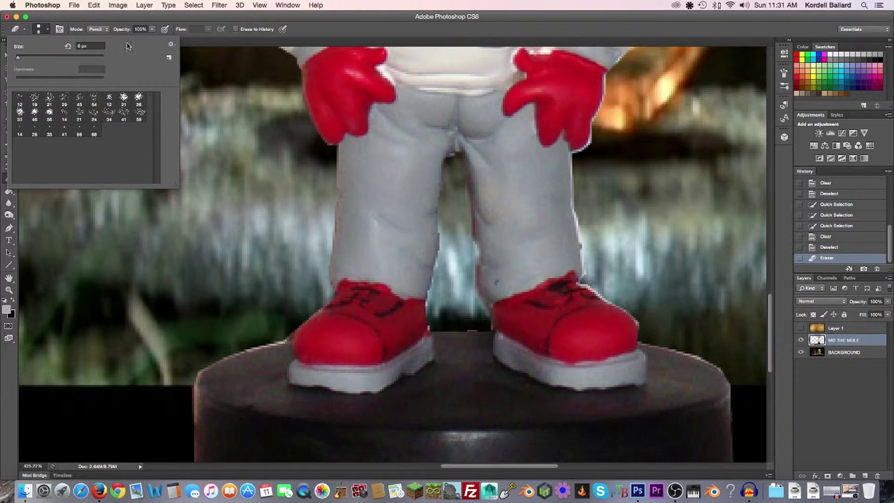
pyautogui.click(107, 30)
pyautogui.click(102, 24)
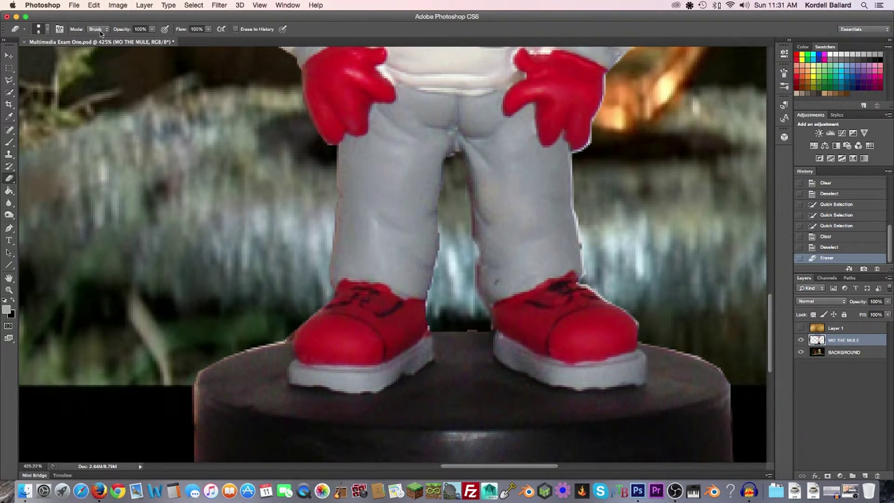
# Reload the Basic Brushes set and pick its 12 px hard round tip for the eraser
pyautogui.click(63, 30)
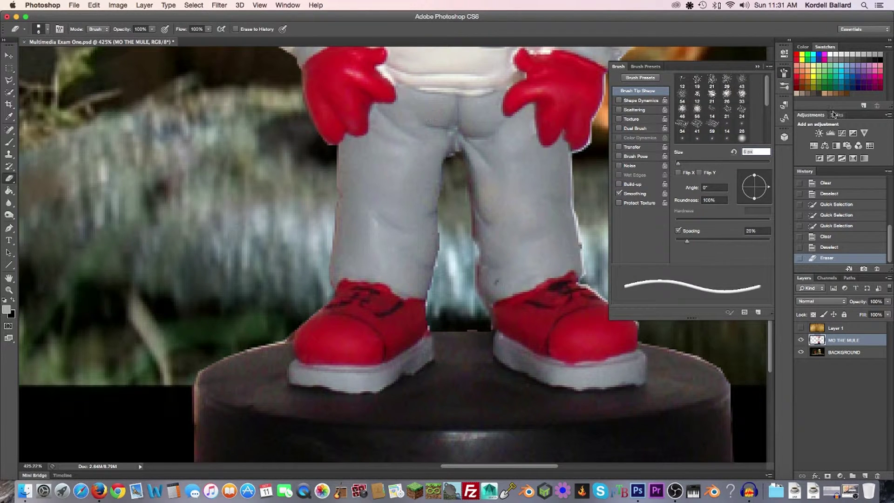
pyautogui.click(757, 68)
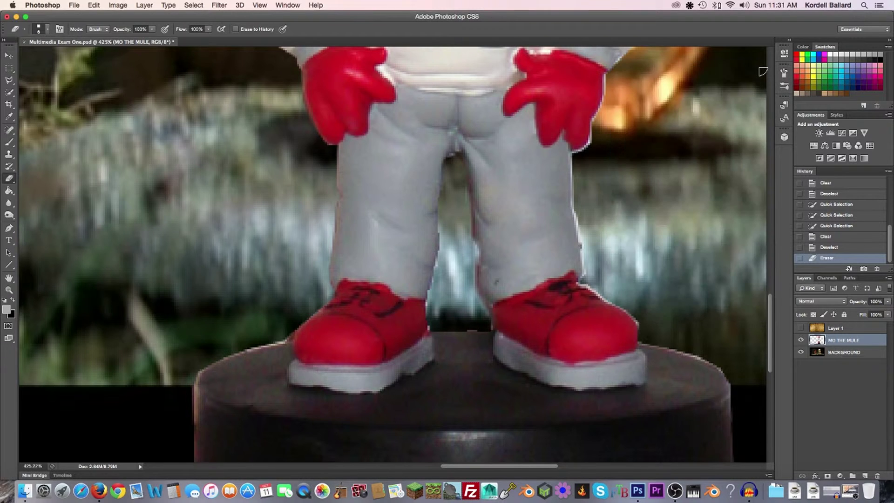
pyautogui.click(47, 30)
pyautogui.click(173, 44)
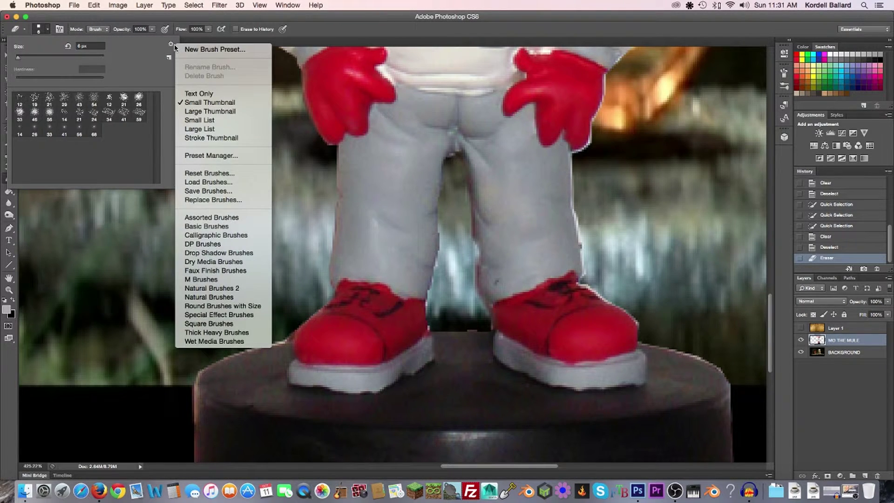
pyautogui.click(222, 227)
pyautogui.click(520, 168)
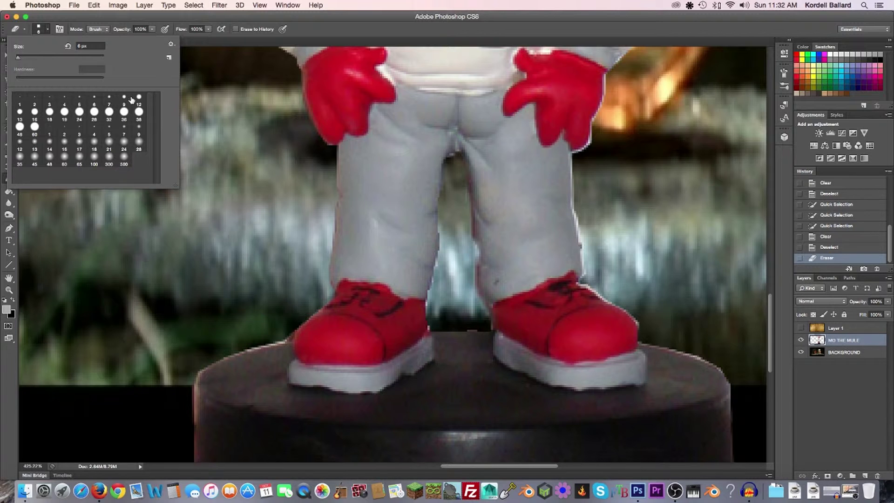
pyautogui.click(139, 98)
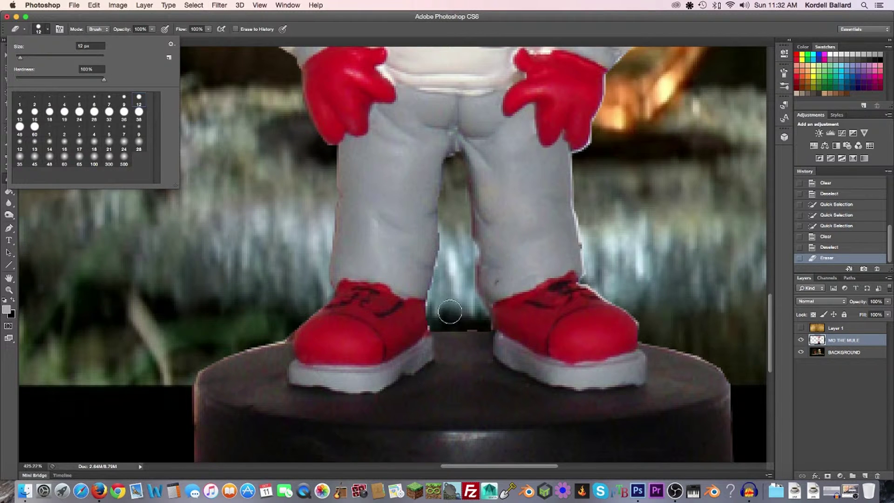
# Erase the grey between the legs and the fringe along the left shoe, right leg and shirt edge
pyautogui.click(437, 319)
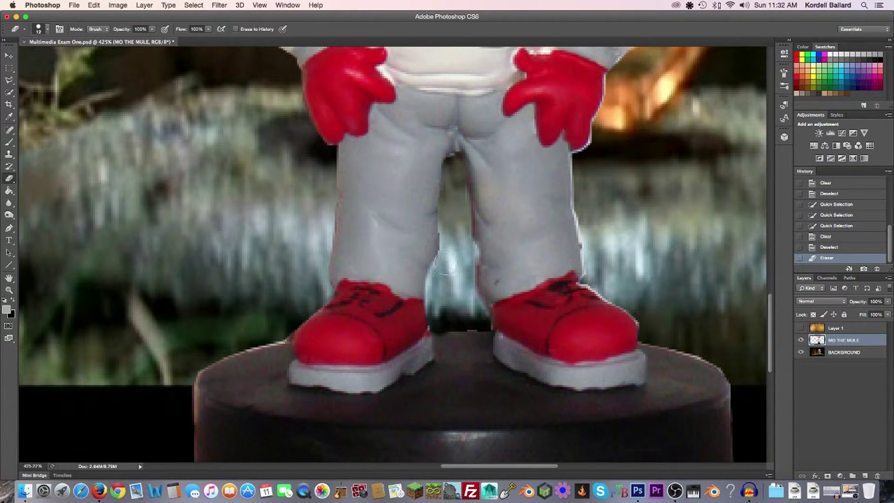
pyautogui.moveTo(454, 159)
pyautogui.mouseDown()
pyautogui.moveTo(474, 288)
pyautogui.moveTo(468, 305)
pyautogui.mouseUp()
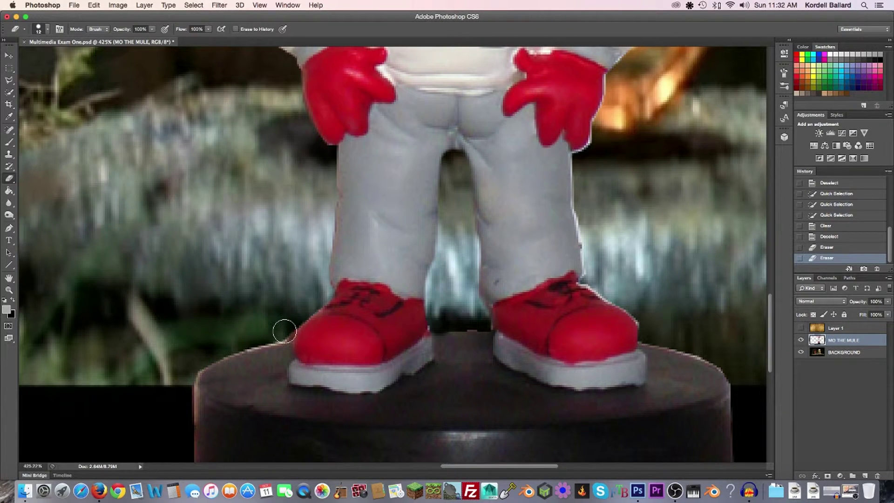
pyautogui.click(285, 329)
pyautogui.moveTo(604, 233); pyautogui.dragTo(330, 235)
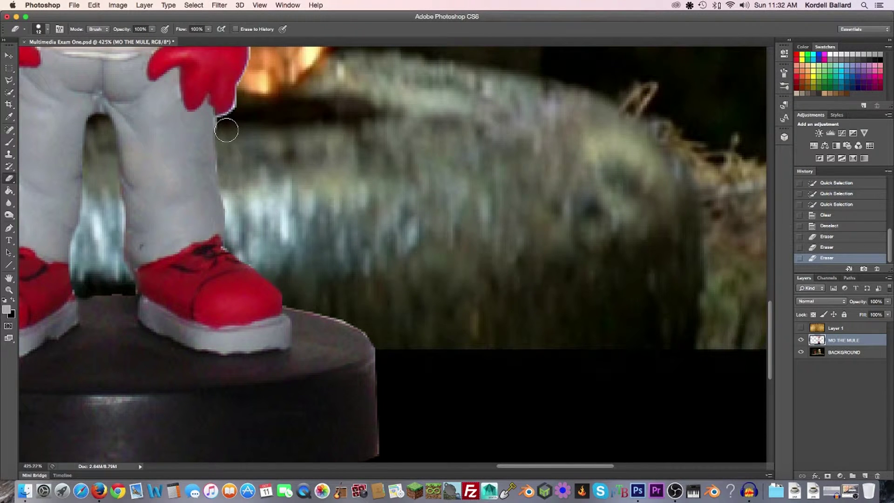
pyautogui.click(227, 130)
pyautogui.moveTo(232, 135)
pyautogui.mouseDown()
pyautogui.moveTo(319, 225)
pyautogui.moveTo(339, 265)
pyautogui.moveTo(359, 235)
pyautogui.mouseUp()
pyautogui.moveTo(368, 204)
pyautogui.mouseDown()
pyautogui.moveTo(389, 175)
pyautogui.moveTo(407, 124)
pyautogui.moveTo(415, 47)
pyautogui.moveTo(455, 183)
pyautogui.moveTo(535, 253)
pyautogui.moveTo(493, 181)
pyautogui.moveTo(456, 145)
pyautogui.moveTo(503, 201)
pyautogui.moveTo(486, 175)
pyautogui.mouseUp()
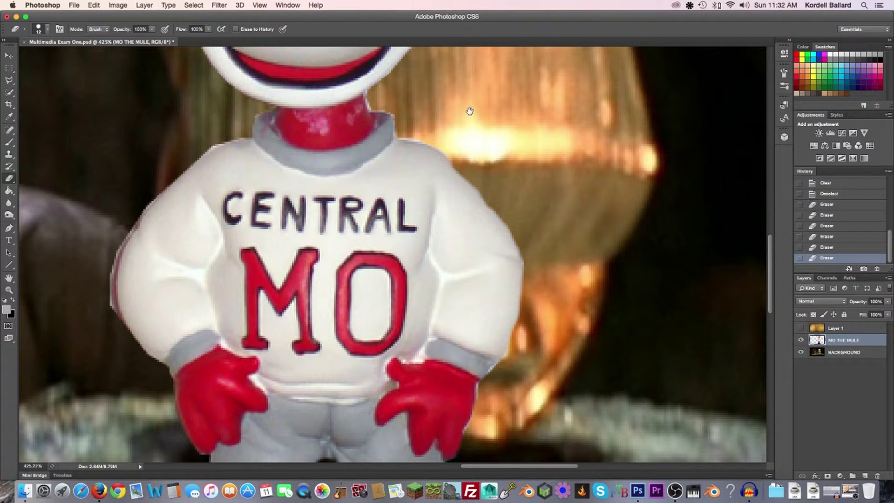
# Erase the red fringe along the mule's cheek, beside its right eye and under the right ear
pyautogui.scroll(10, 470, 177)
pyautogui.scroll(5, 473, 177)
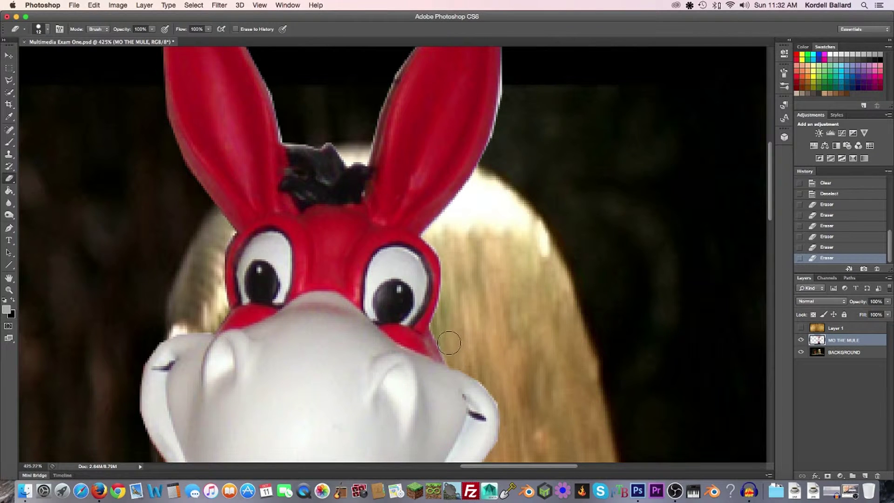
pyautogui.moveTo(445, 314)
pyautogui.mouseDown()
pyautogui.moveTo(449, 251)
pyautogui.moveTo(434, 235)
pyautogui.moveTo(465, 184)
pyautogui.mouseUp()
pyautogui.moveTo(449, 294); pyautogui.dragTo(453, 253)
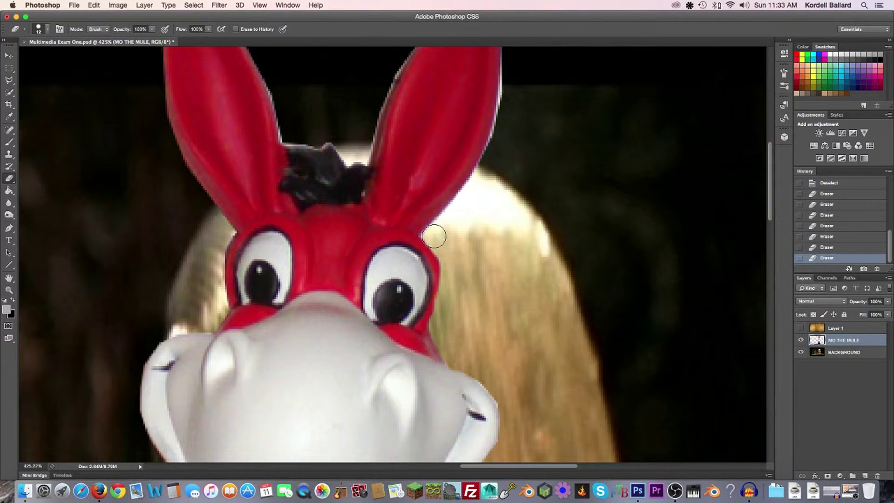
pyautogui.moveTo(433, 236)
pyautogui.mouseDown()
pyautogui.moveTo(490, 163)
pyautogui.moveTo(504, 124)
pyautogui.mouseUp()
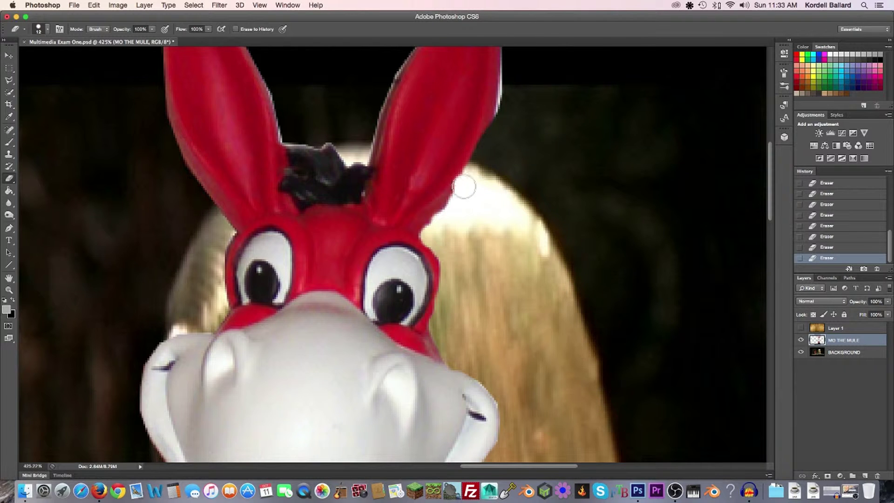
# Erase the light fringe along the right edges of both ear tips
pyautogui.moveTo(503, 199); pyautogui.dragTo(499, 406)
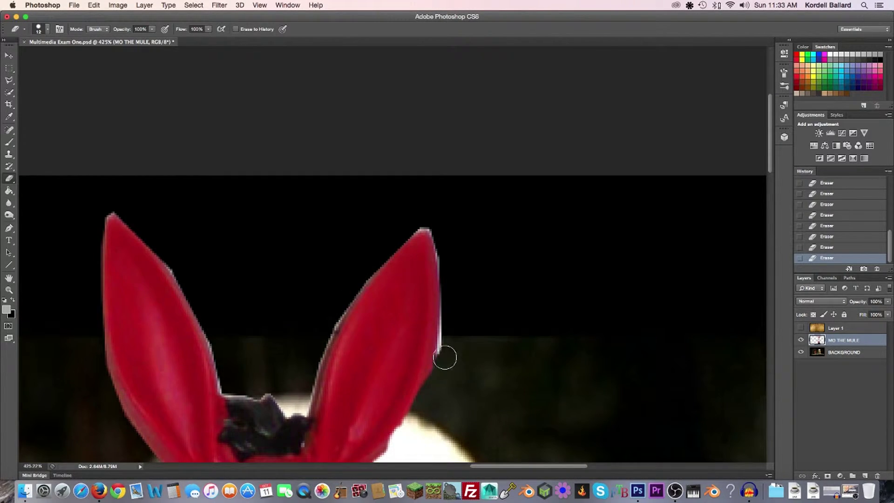
pyautogui.moveTo(448, 337)
pyautogui.mouseDown()
pyautogui.moveTo(445, 240)
pyautogui.moveTo(433, 223)
pyautogui.moveTo(417, 221)
pyautogui.moveTo(354, 255)
pyautogui.mouseUp()
pyautogui.moveTo(204, 218); pyautogui.dragTo(428, 238)
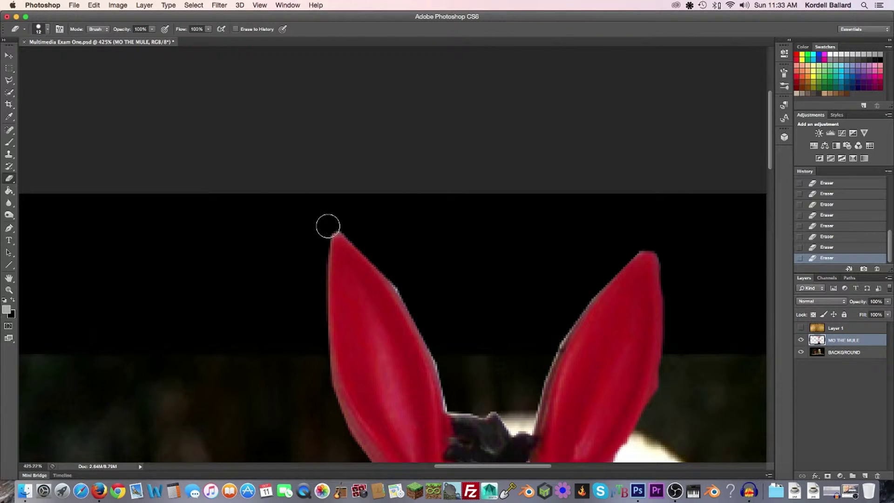
pyautogui.moveTo(349, 219)
pyautogui.mouseDown()
pyautogui.moveTo(415, 280)
pyautogui.moveTo(405, 285)
pyautogui.moveTo(429, 283)
pyautogui.moveTo(432, 331)
pyautogui.moveTo(398, 279)
pyautogui.moveTo(429, 311)
pyautogui.moveTo(461, 405)
pyautogui.moveTo(510, 404)
pyautogui.moveTo(540, 326)
pyautogui.moveTo(556, 329)
pyautogui.moveTo(531, 422)
pyautogui.moveTo(561, 301)
pyautogui.moveTo(566, 315)
pyautogui.moveTo(608, 261)
pyautogui.moveTo(564, 327)
pyautogui.mouseUp()
pyautogui.moveTo(405, 343)
pyautogui.mouseDown()
pyautogui.moveTo(449, 373)
pyautogui.moveTo(463, 94)
pyautogui.mouseUp()
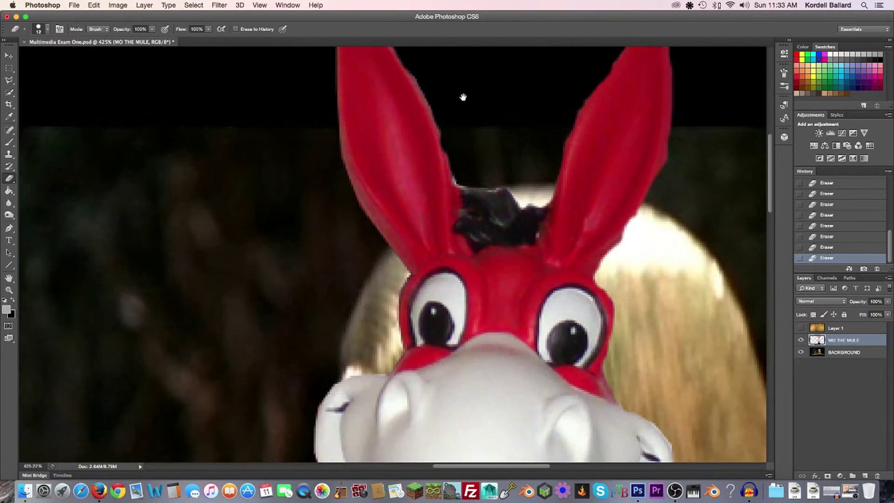
pyautogui.moveTo(332, 414)
pyautogui.mouseDown()
pyautogui.moveTo(384, 270)
pyautogui.moveTo(390, 287)
pyautogui.moveTo(390, 261)
pyautogui.mouseUp()
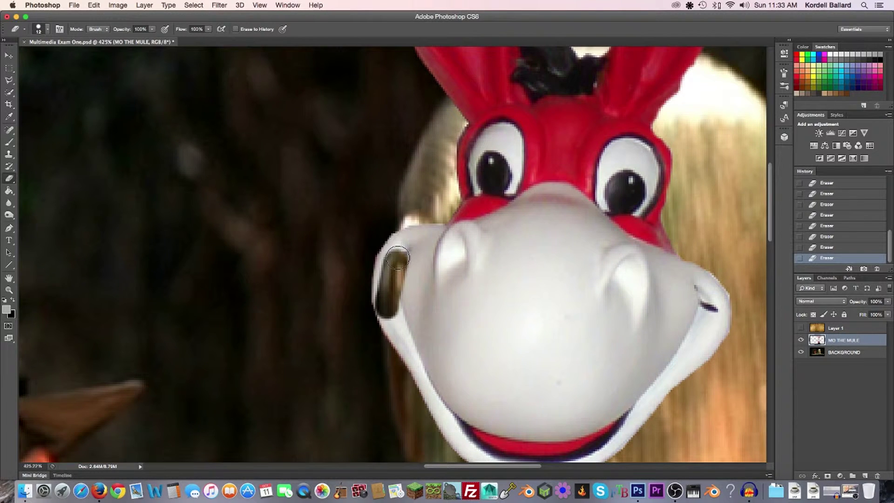
# Undo the stray erase on the nose edge, then work down over the neck, shirt and base
pyautogui.press('super+z')
pyautogui.moveTo(412, 212); pyautogui.dragTo(417, 170)
pyautogui.scroll(-10, 409, 279)
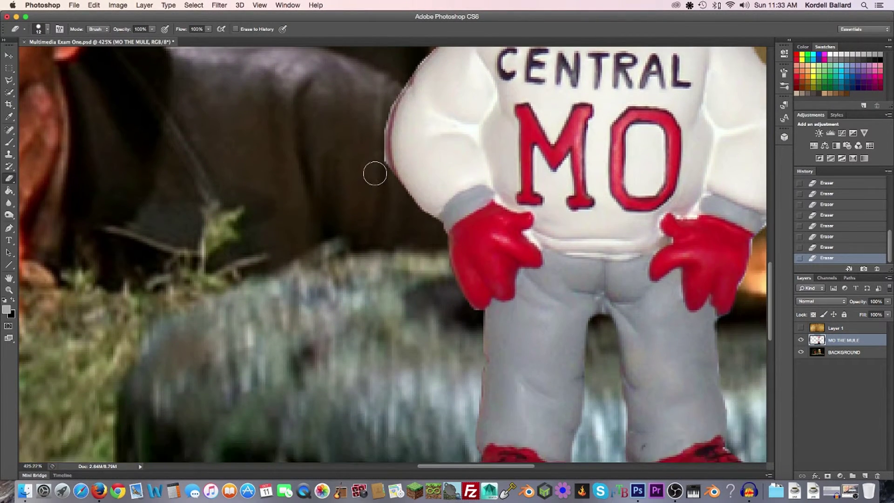
pyautogui.scroll(1, 370, 214)
pyautogui.moveTo(367, 254); pyautogui.dragTo(377, 320)
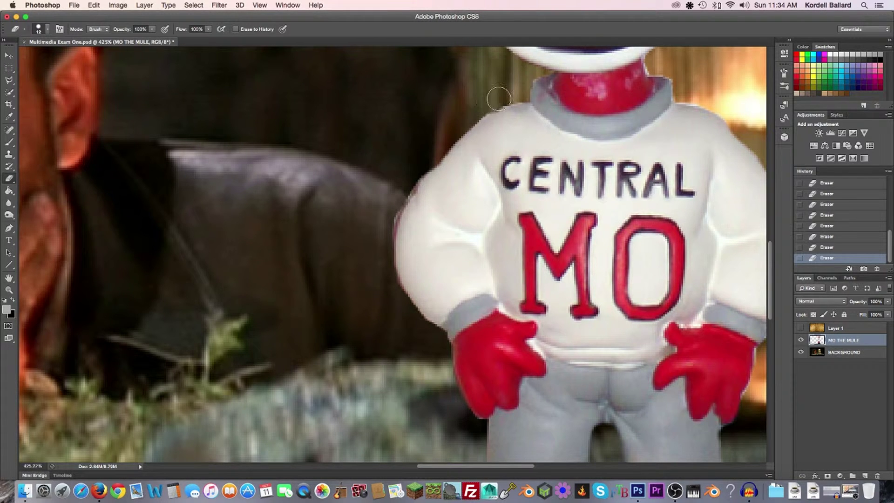
pyautogui.moveTo(497, 282); pyautogui.dragTo(411, 135)
pyautogui.scroll(-5, 427, 320)
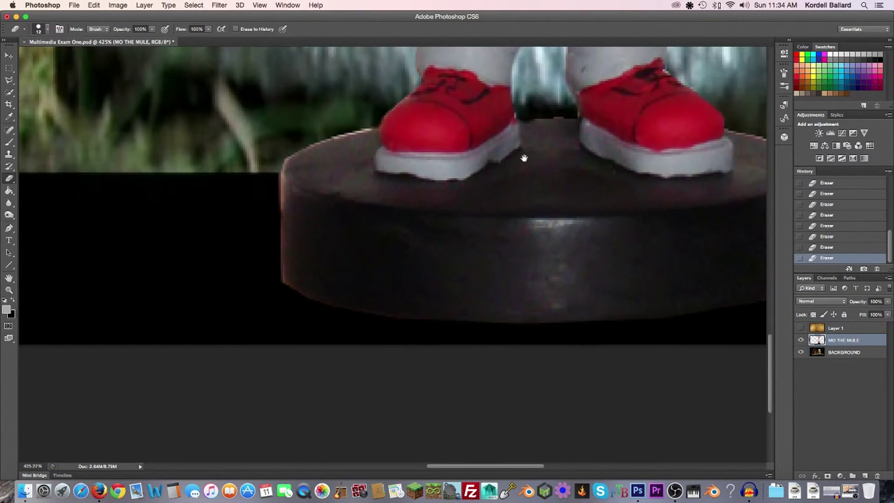
pyautogui.scroll(-5, 497, 236)
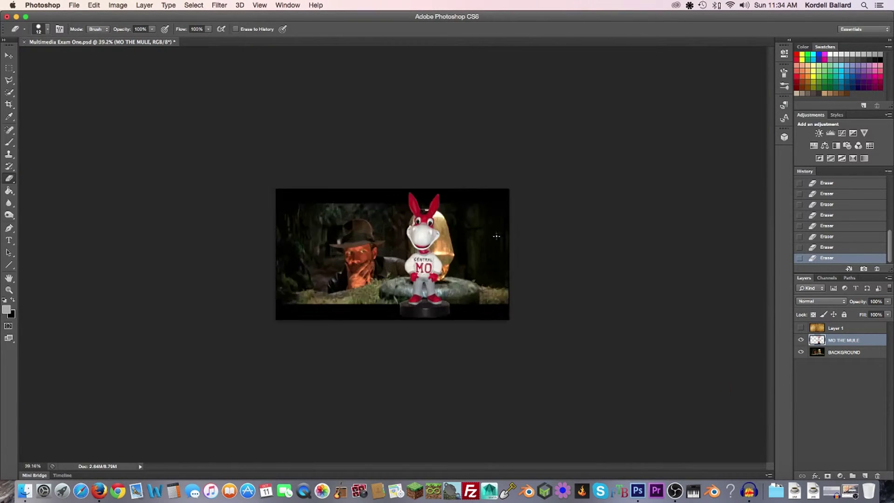
pyautogui.scroll(4, 496, 236)
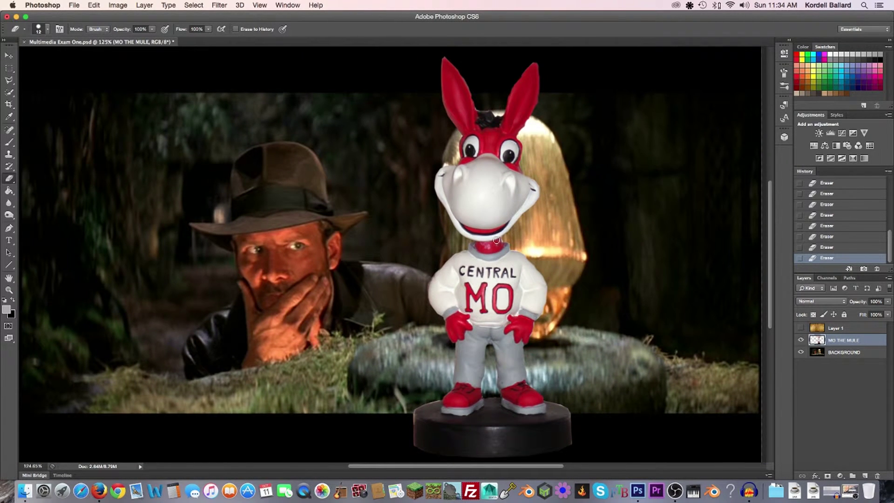
pyautogui.moveTo(597, 300); pyautogui.dragTo(428, 314)
pyautogui.press('v')
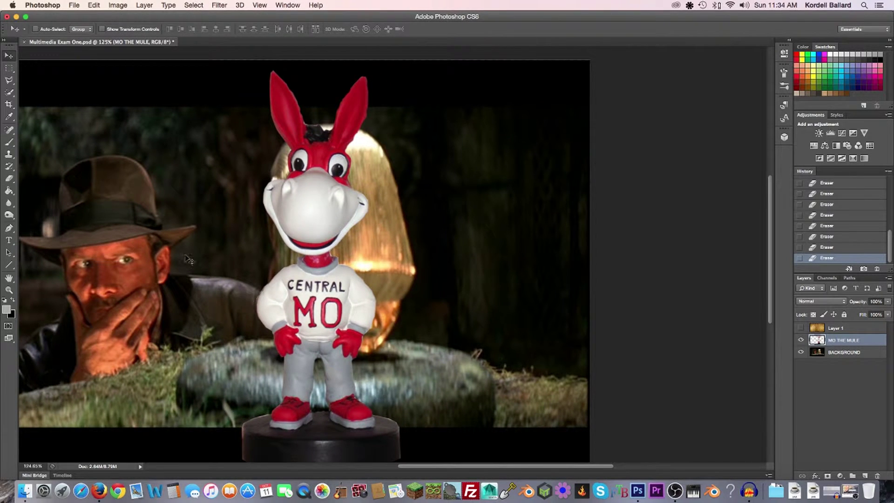
pyautogui.moveTo(169, 247); pyautogui.dragTo(279, 232)
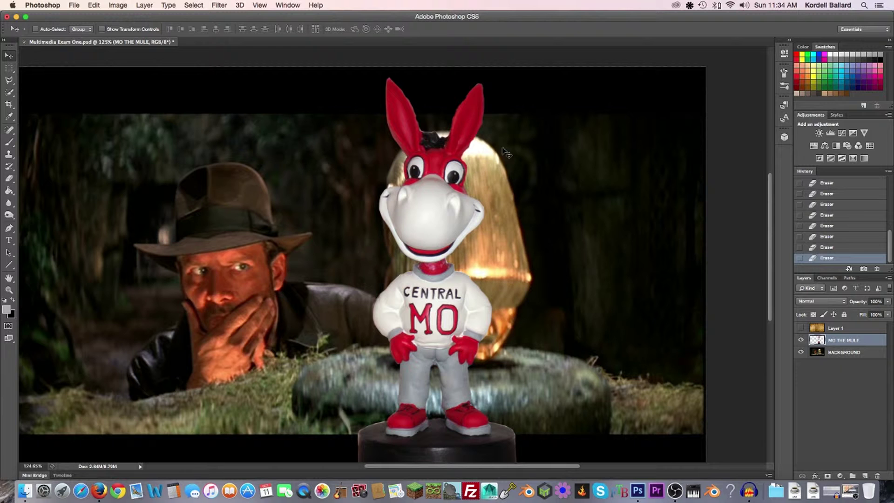
pyautogui.moveTo(506, 310)
pyautogui.mouseDown()
pyautogui.moveTo(422, 227)
pyautogui.moveTo(495, 310)
pyautogui.mouseUp()
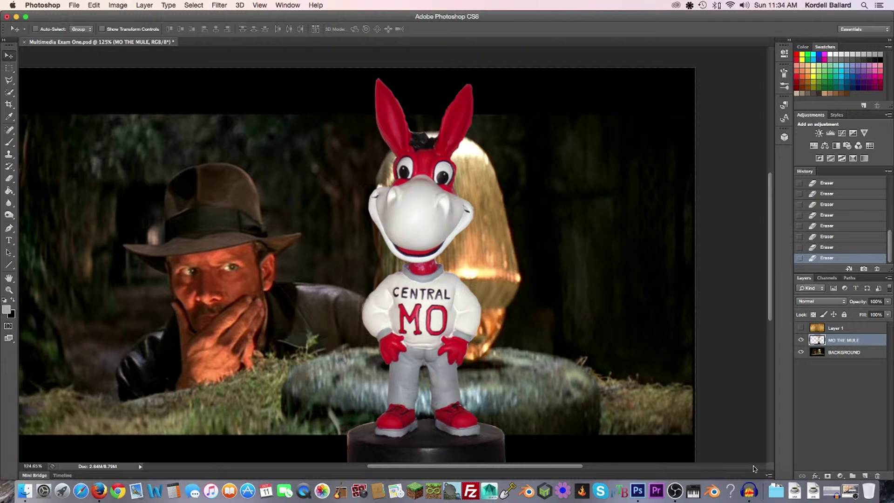
pyautogui.click(85, 468)
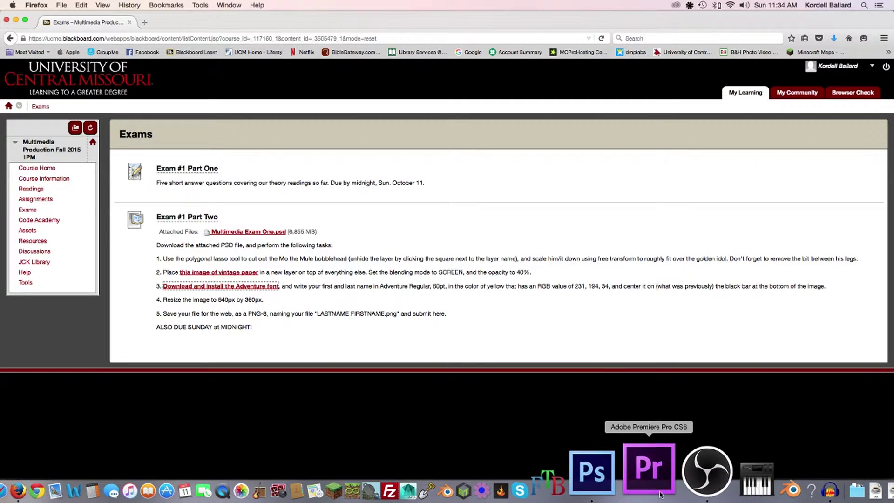
pyautogui.click(629, 475)
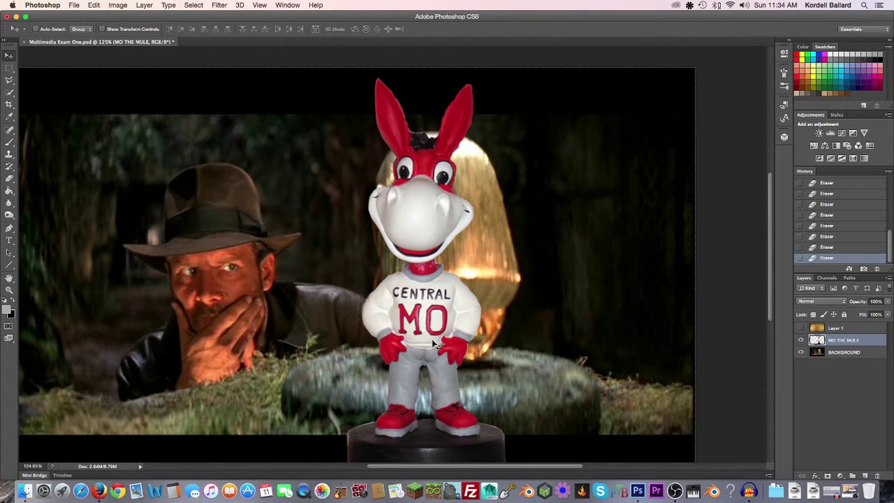
pyautogui.moveTo(438, 345); pyautogui.dragTo(450, 268)
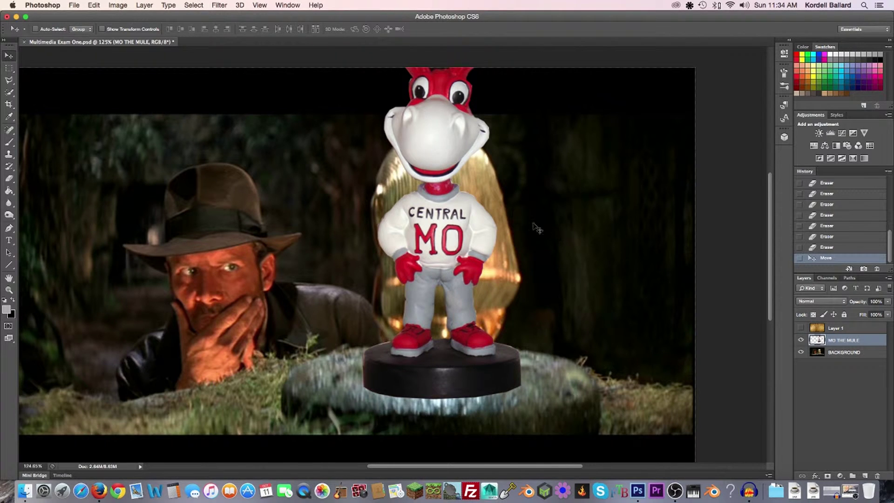
# Free-transform the mule down to about 74% and move it over the pedestal
pyautogui.press('super+t')
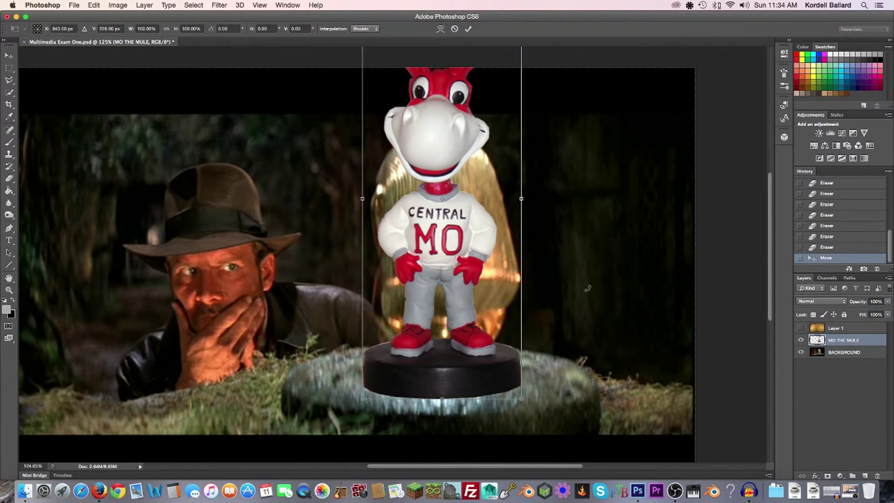
pyautogui.moveTo(583, 287); pyautogui.dragTo(589, 425)
pyautogui.moveTo(529, 136); pyautogui.dragTo(491, 239)
pyautogui.moveTo(436, 299); pyautogui.dragTo(448, 299)
pyautogui.scroll(-5, 496, 106)
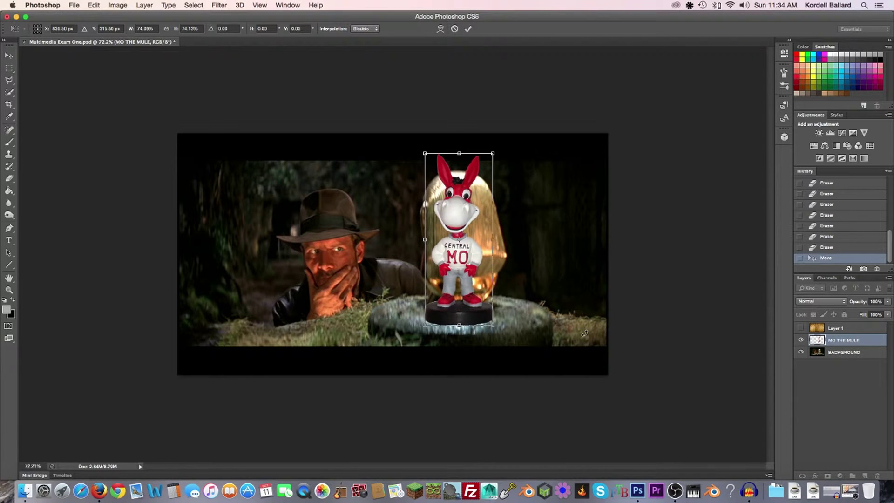
# Undo an accidental rotation, commit the resize, and nudge the mule into place on the pedestal
pyautogui.moveTo(582, 331); pyautogui.dragTo(546, 331)
pyautogui.press('super+z')
pyautogui.press('Return')
pyautogui.moveTo(468, 261); pyautogui.dragTo(469, 263)
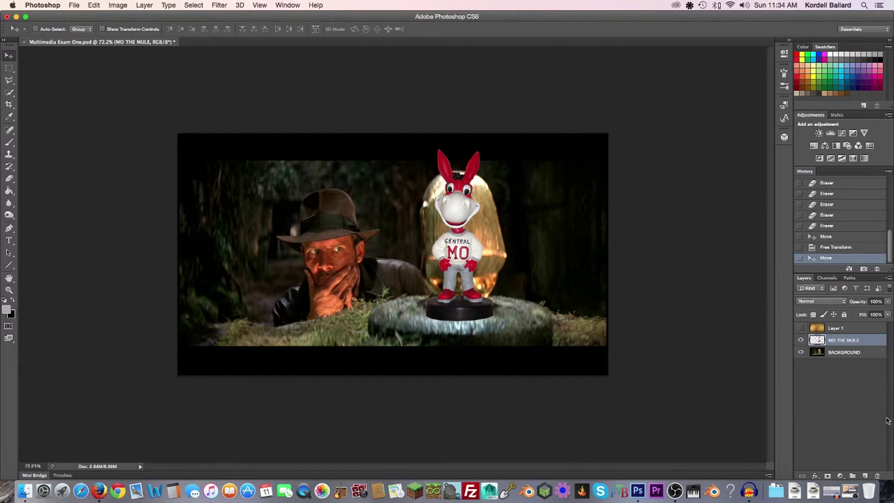
pyautogui.click(95, 491)
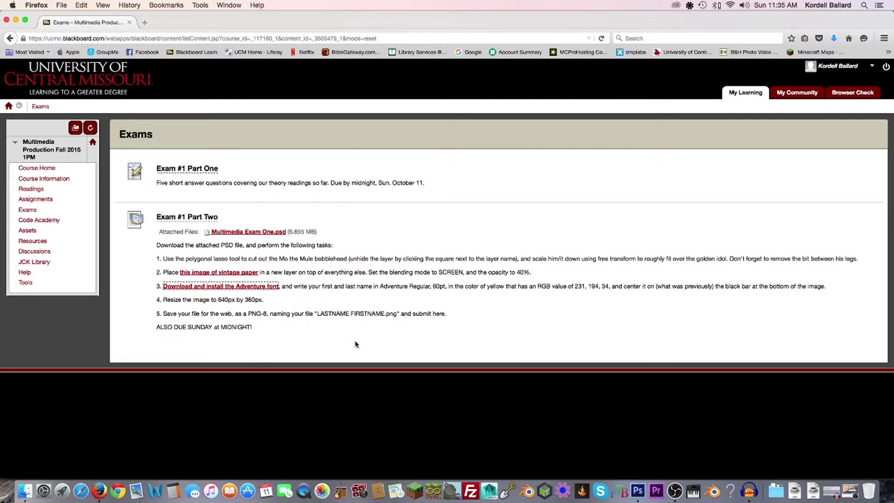
pyautogui.click(641, 480)
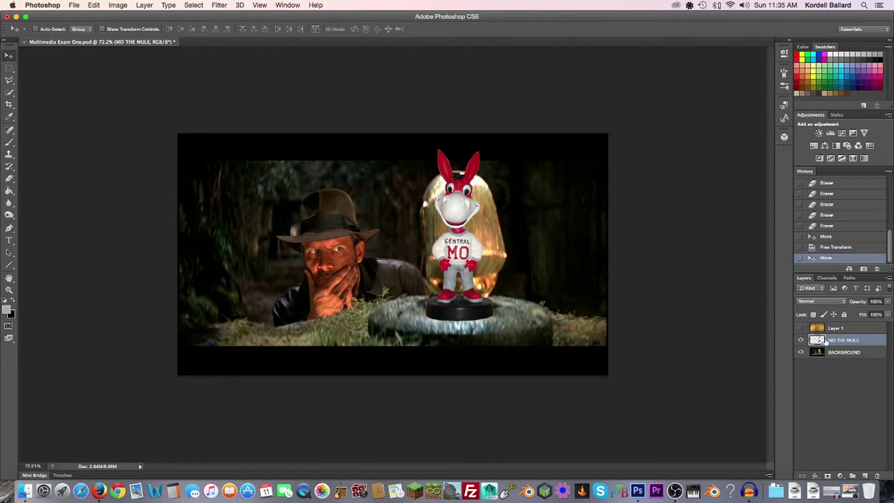
pyautogui.click(801, 328)
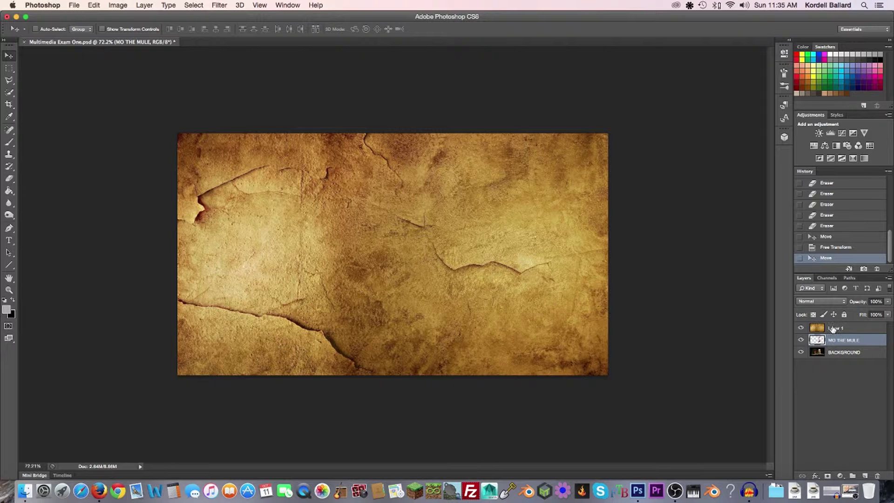
# Set the vintage paper layer (Layer 1) to Screen blend mode at 40% opacity
pyautogui.click(832, 329)
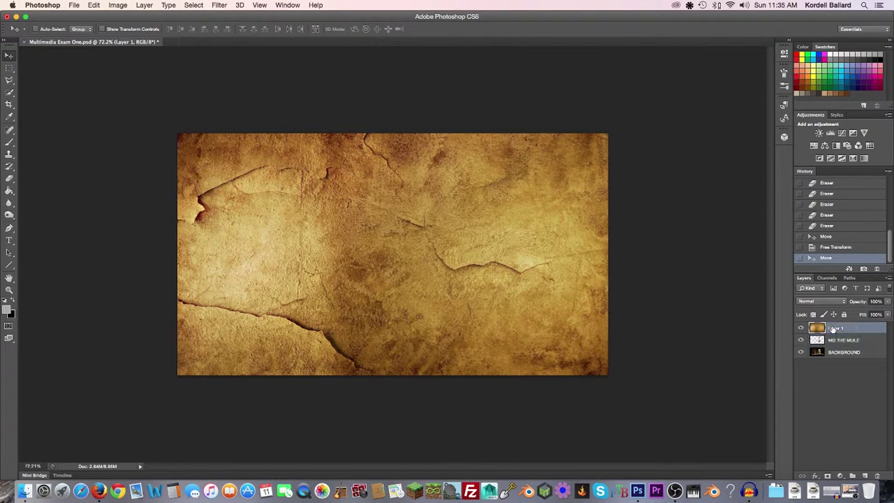
pyautogui.click(838, 302)
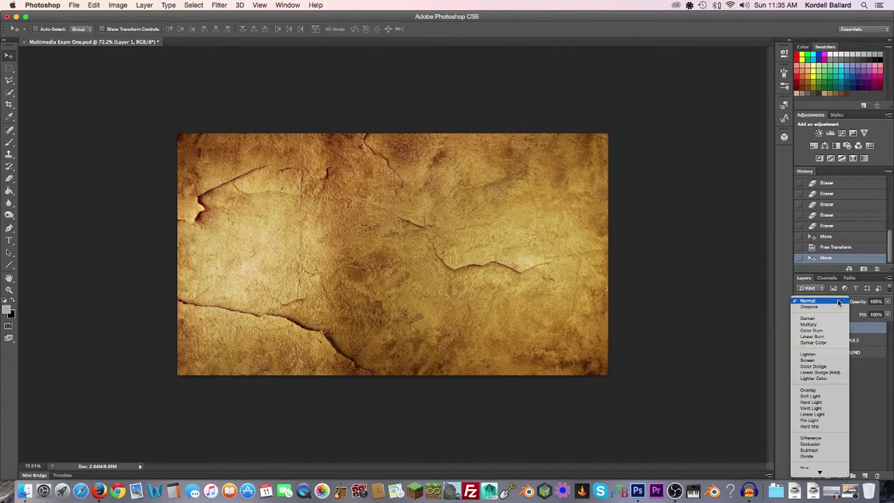
pyautogui.click(831, 361)
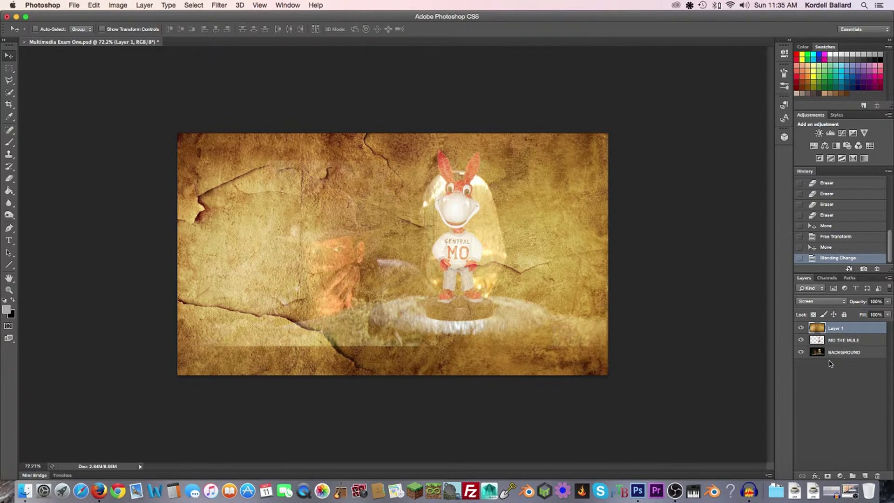
pyautogui.click(874, 301)
pyautogui.write('40')
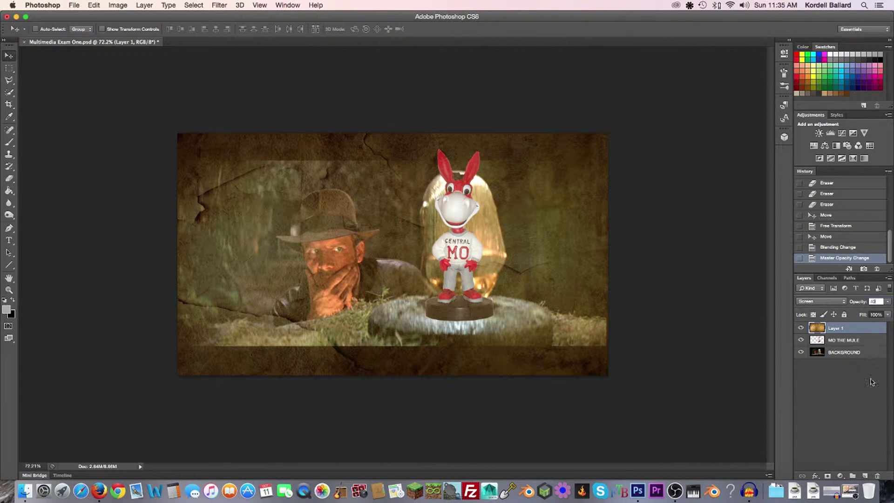
pyautogui.click(865, 411)
pyautogui.click(842, 328)
pyautogui.click(96, 477)
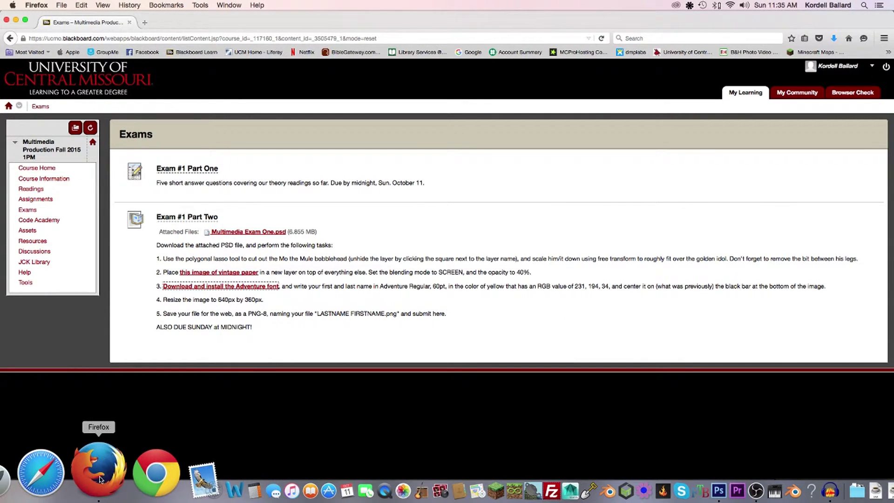
pyautogui.click(637, 475)
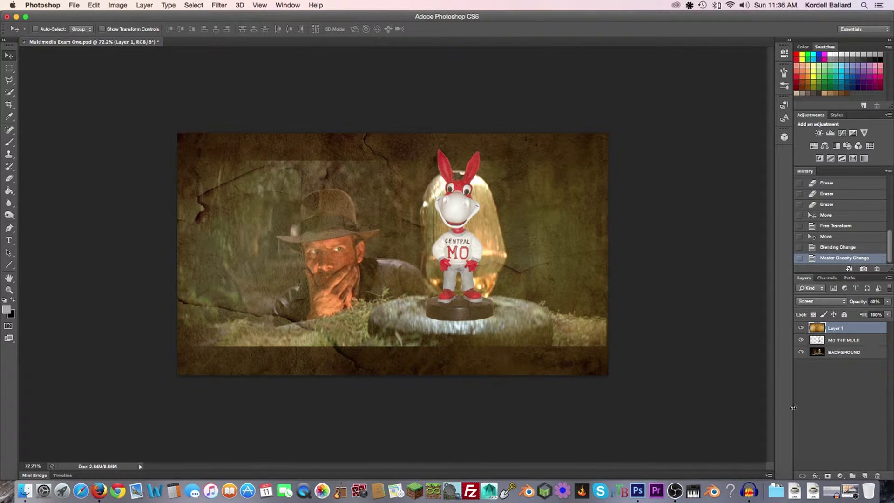
# Add a text box across the bottom bar with the student's name and set it to 60 pt
pyautogui.click(9, 240)
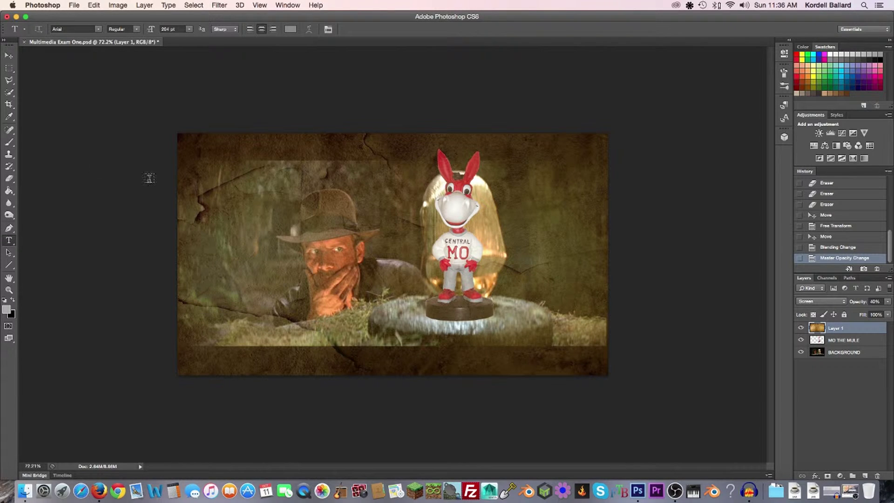
pyautogui.moveTo(178, 312); pyautogui.dragTo(606, 372)
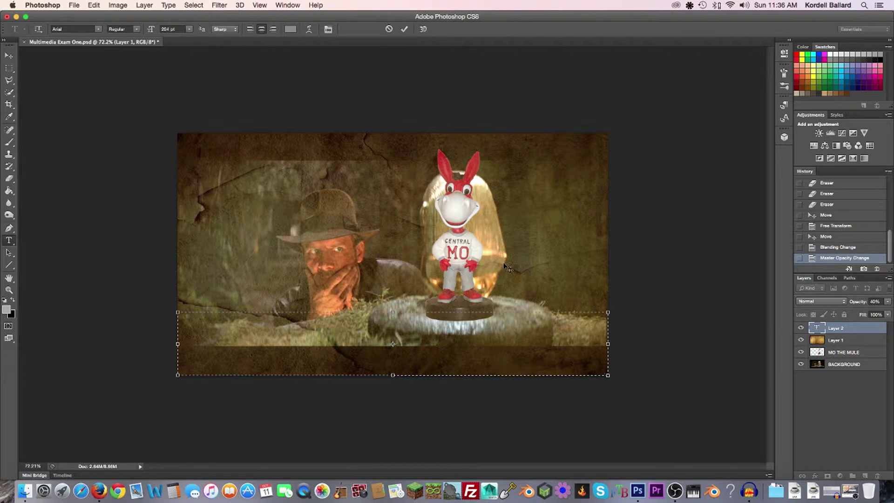
pyautogui.write('KORDE')
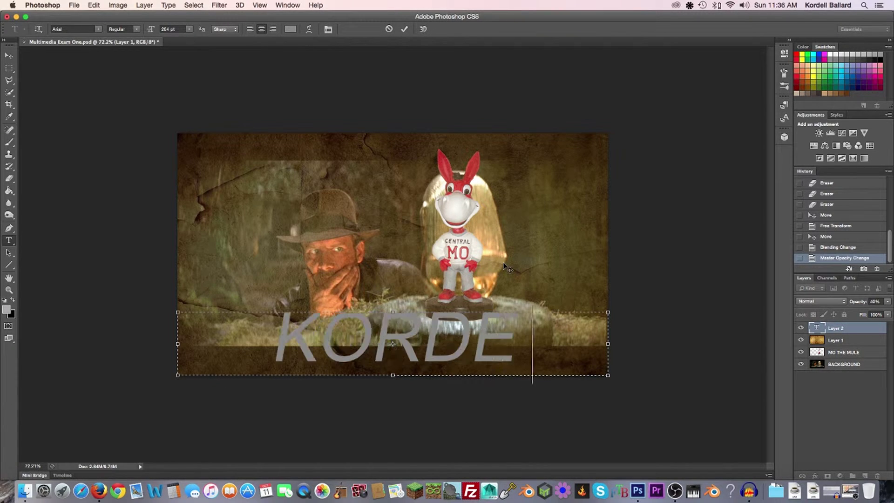
pyautogui.write('LL')
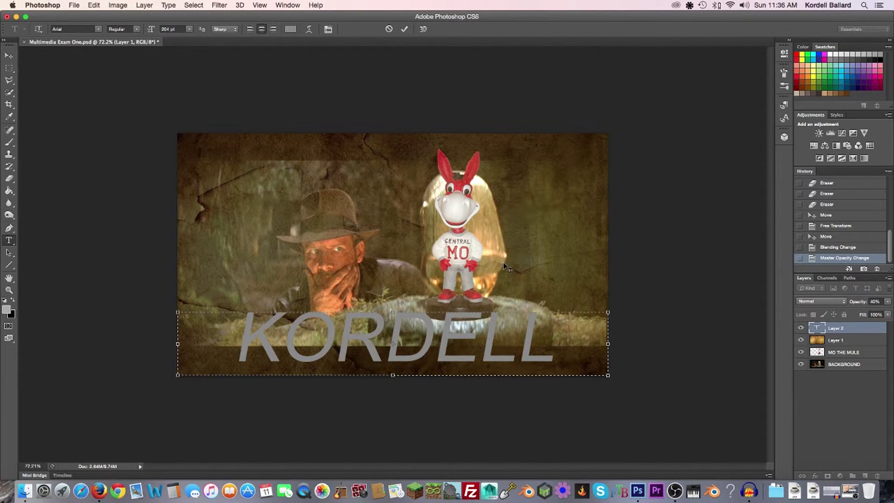
pyautogui.write(' BA')
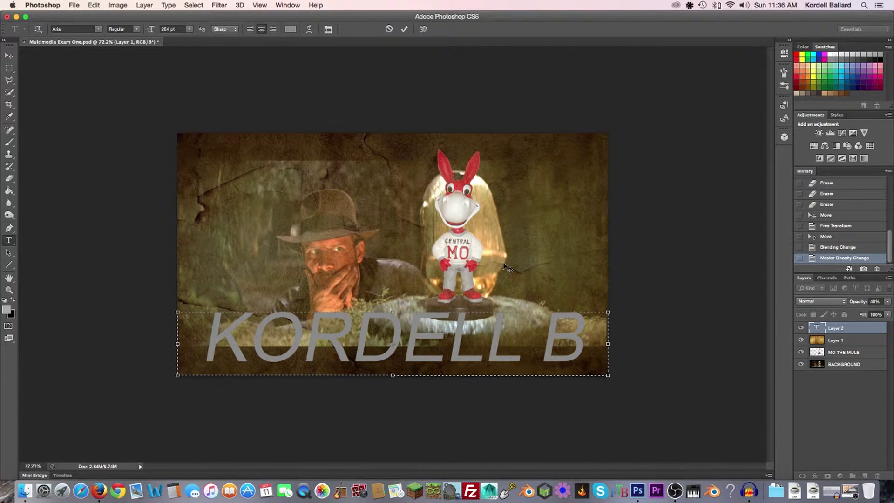
pyautogui.press('BackSpace')
pyautogui.press('BackSpace')
pyautogui.press('BackSpace')
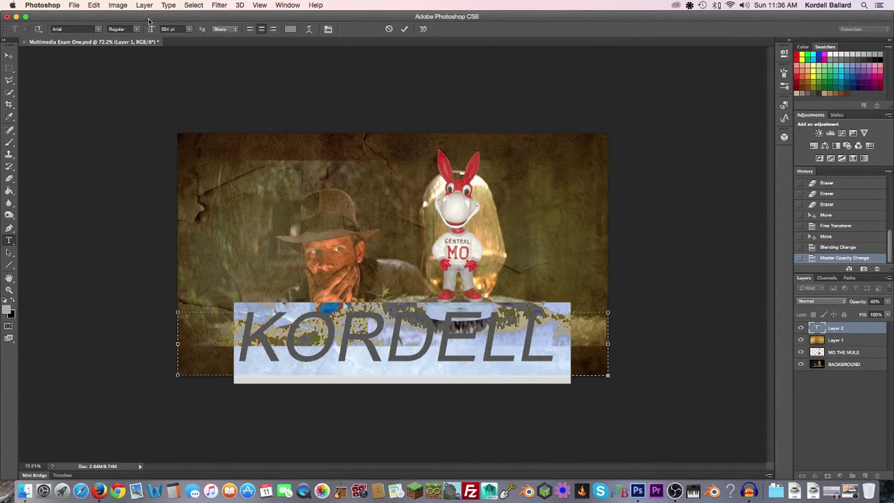
pyautogui.click(171, 28)
pyautogui.write('60')
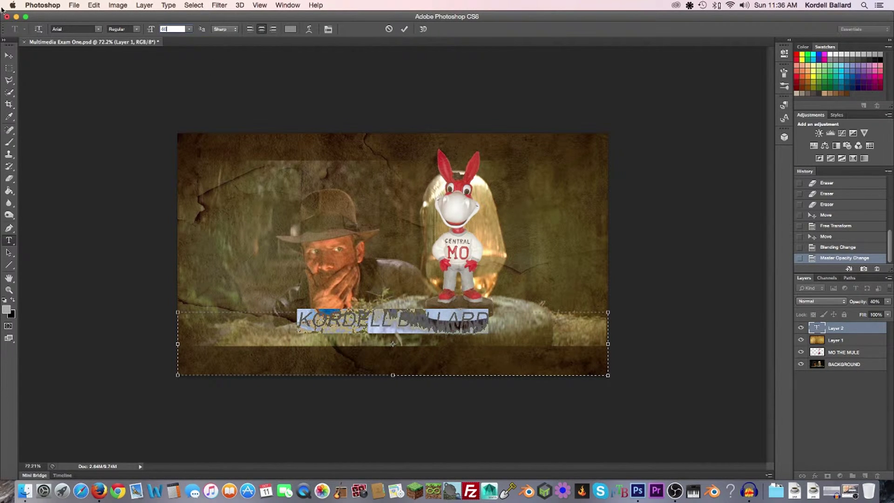
# Change the name text's font family to Adventure
pyautogui.click(99, 30)
pyautogui.scroll(-15, 139, 240)
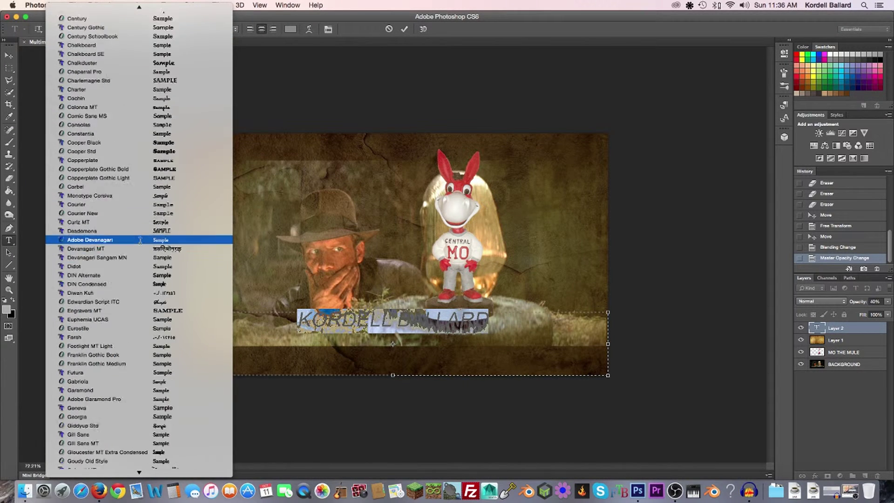
pyautogui.scroll(15, 140, 242)
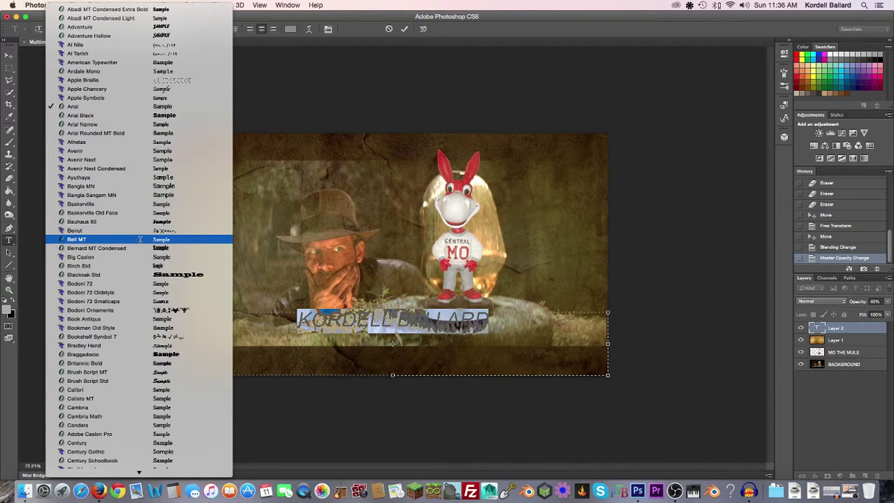
pyautogui.click(136, 26)
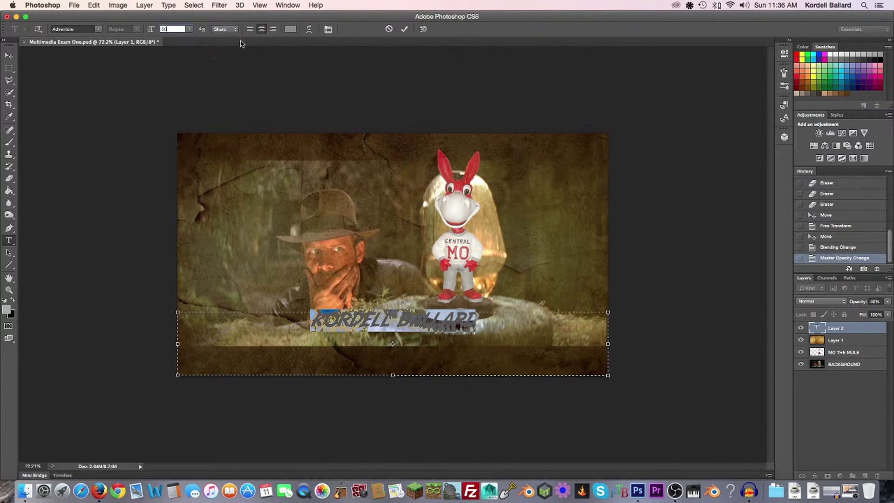
# Open and close the text colour picker unchanged, then shorten the Photoshop window
pyautogui.click(291, 29)
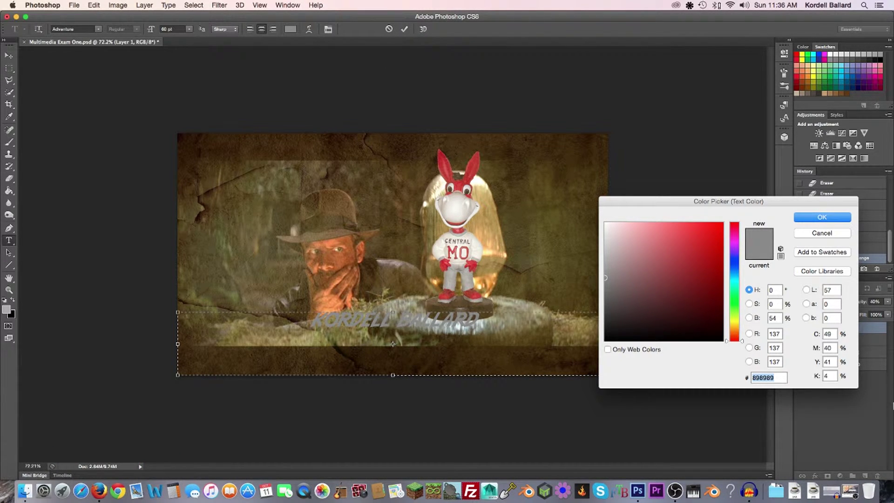
pyautogui.click(825, 218)
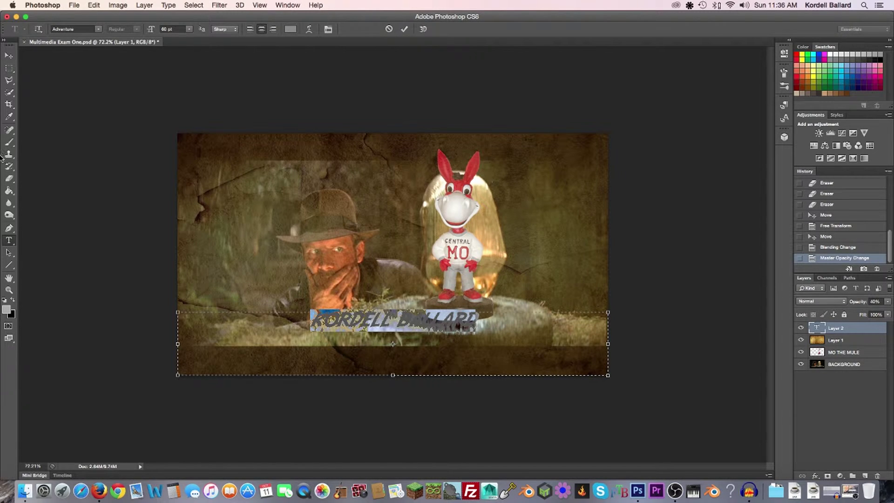
pyautogui.click(25, 17)
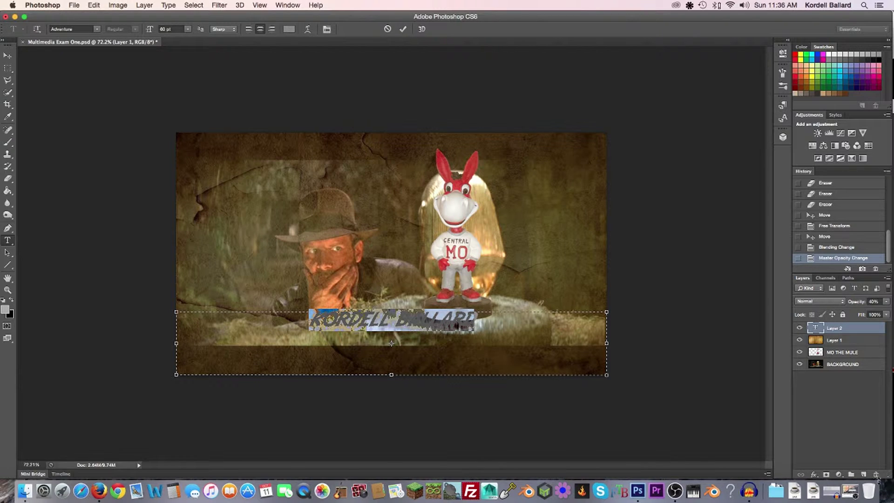
pyautogui.moveTo(840, 477); pyautogui.dragTo(536, 415)
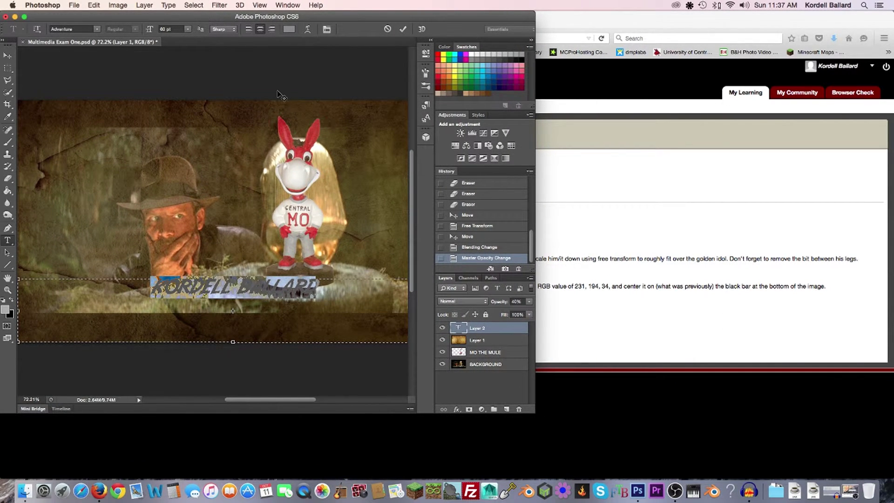
# Colour the name text yellow with RGB 231, 194, 34
pyautogui.click(288, 29)
pyautogui.moveTo(675, 201); pyautogui.dragTo(166, 93)
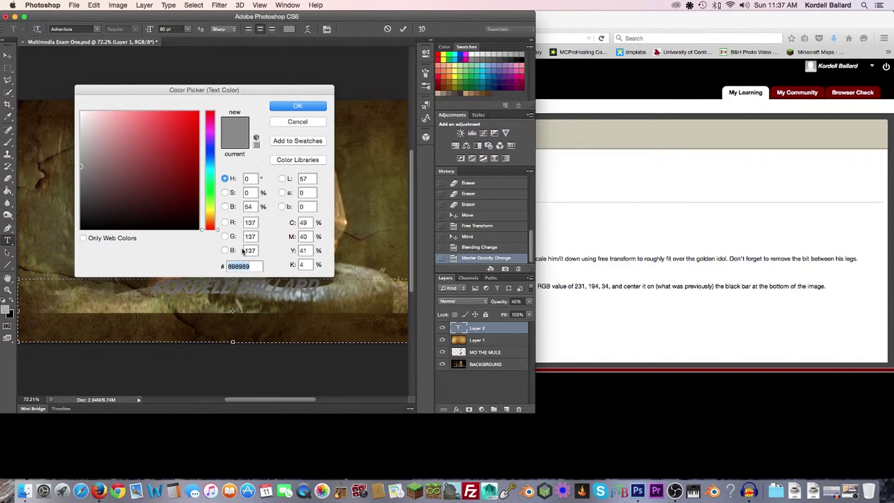
pyautogui.click(250, 223)
pyautogui.write('23')
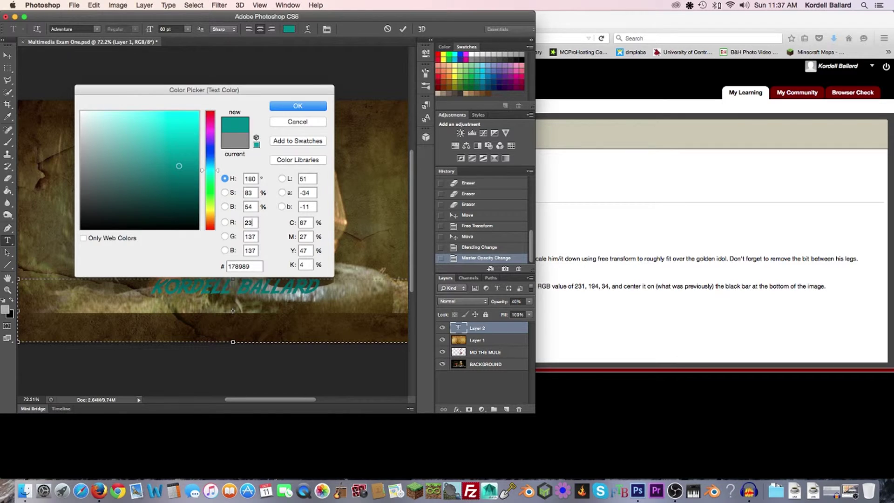
pyautogui.write('1')
pyautogui.click(251, 237)
pyautogui.write('19')
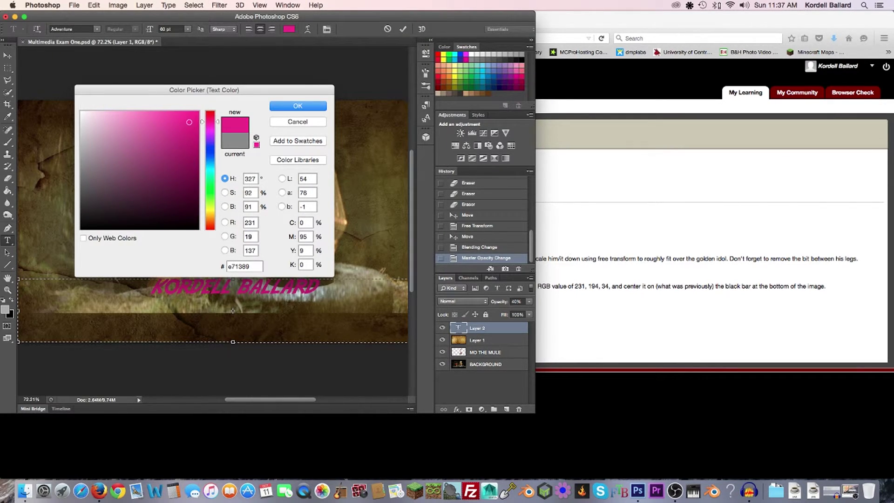
pyautogui.write('4')
pyautogui.click(257, 250)
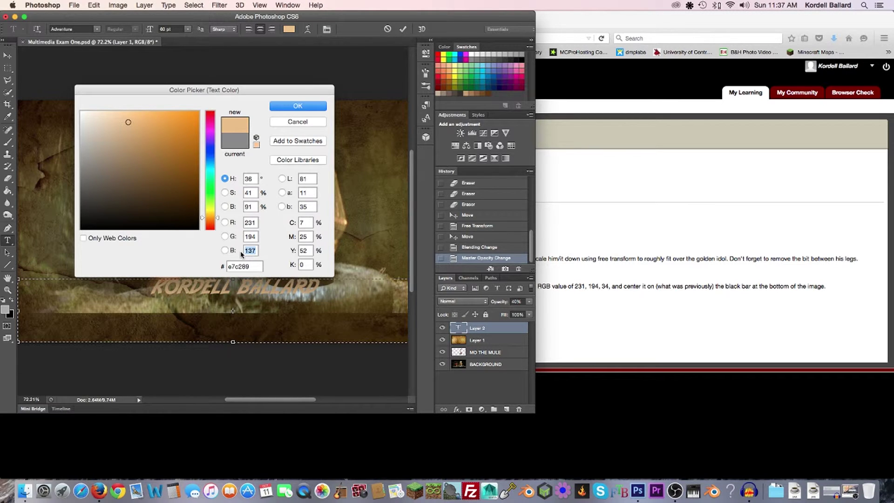
pyautogui.write('34')
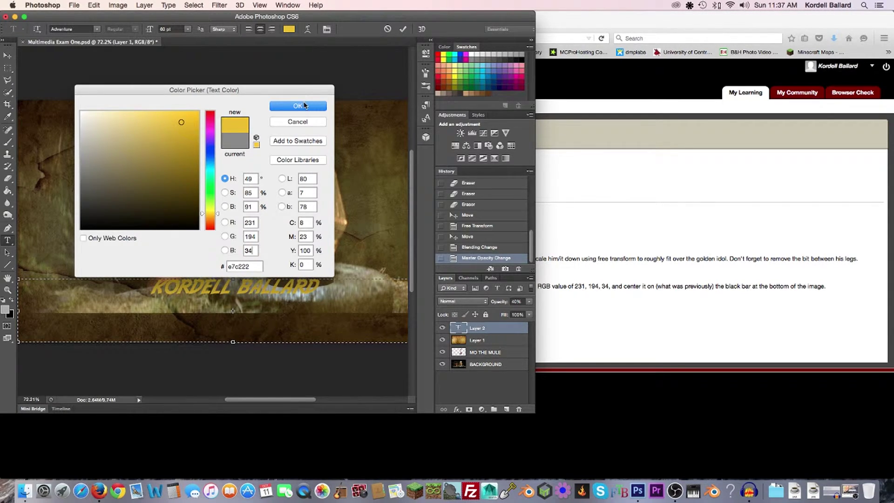
pyautogui.click(293, 108)
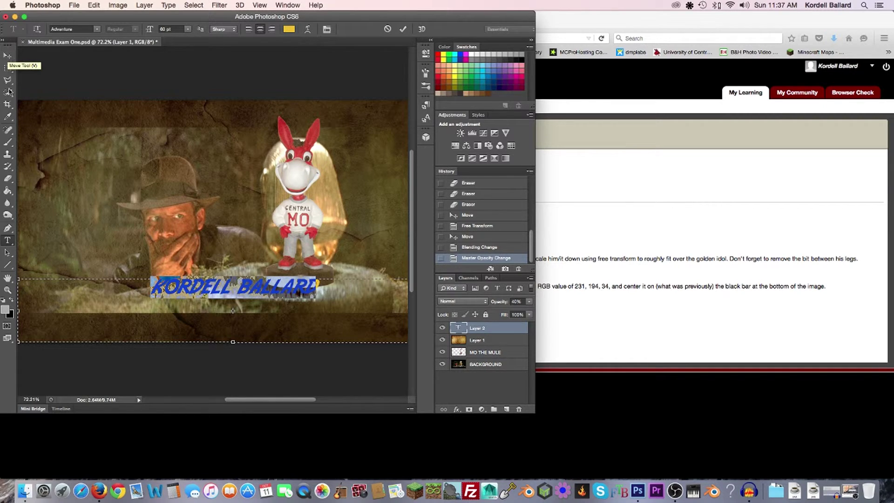
# Move the name text down onto the bottom bar with the Move tool, then hide Photoshop
pyautogui.moveTo(371, 18); pyautogui.dragTo(524, 3)
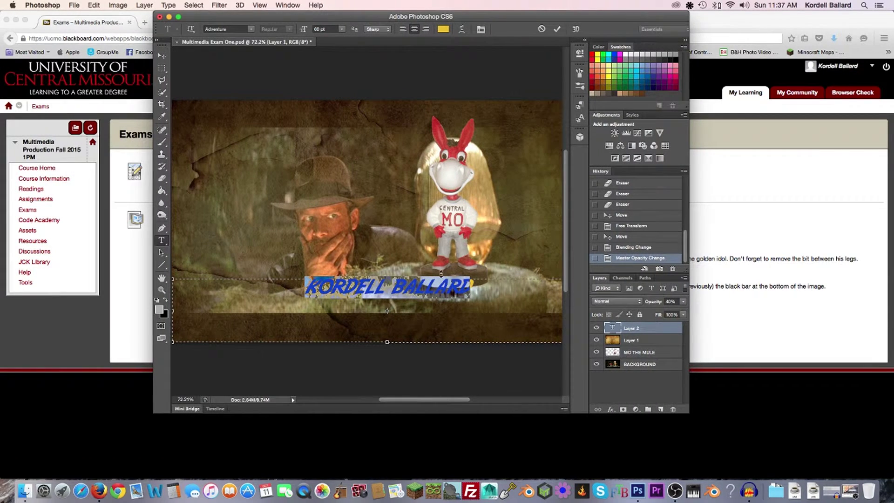
pyautogui.click(162, 56)
pyautogui.moveTo(432, 288); pyautogui.dragTo(406, 326)
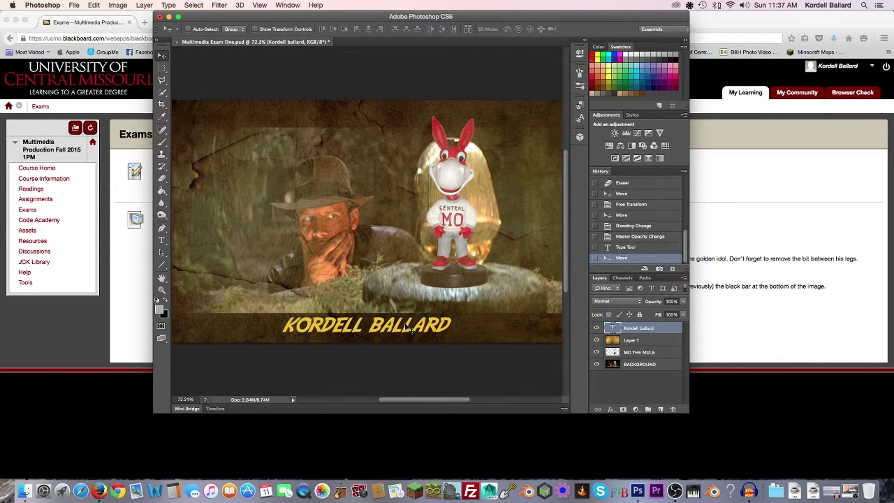
pyautogui.moveTo(645, 21); pyautogui.dragTo(701, 29)
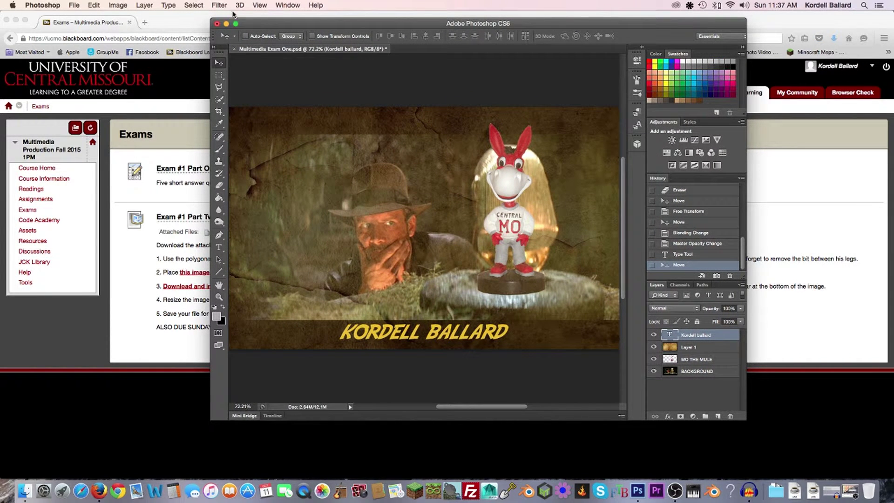
pyautogui.click(227, 23)
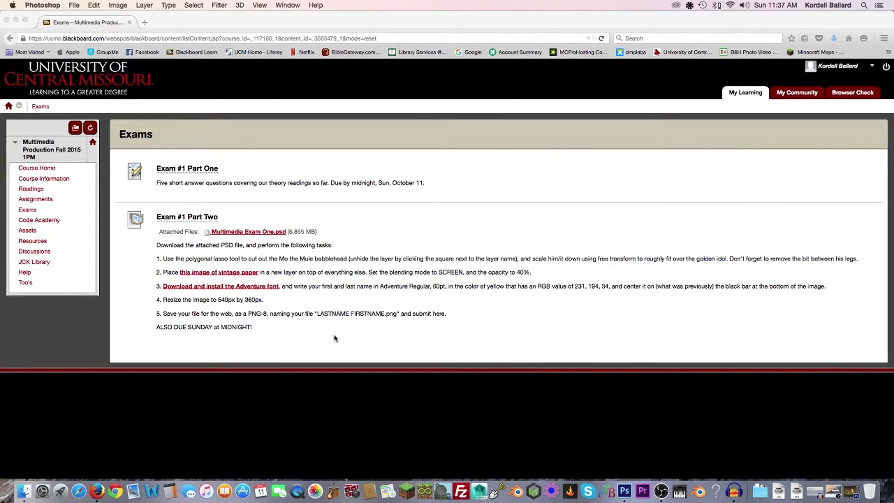
# Restore Photoshop and place its enlarged window on the right side of the screen
pyautogui.click(848, 491)
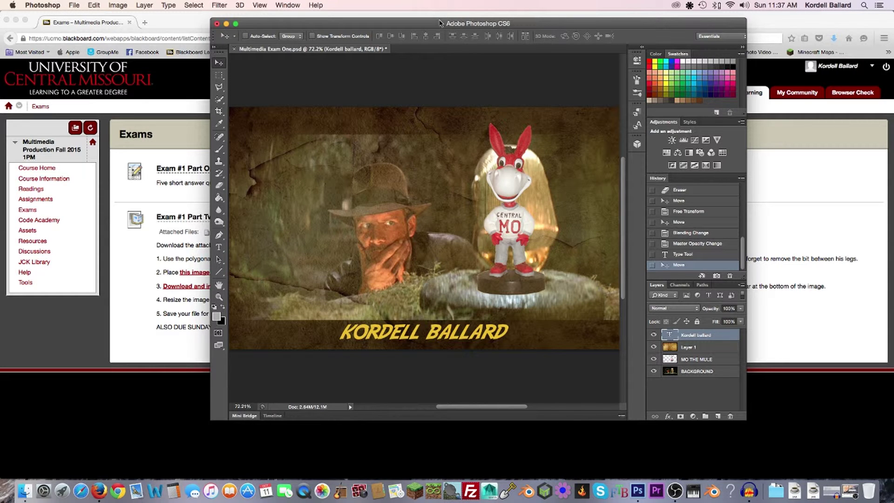
pyautogui.moveTo(441, 23); pyautogui.dragTo(594, 4)
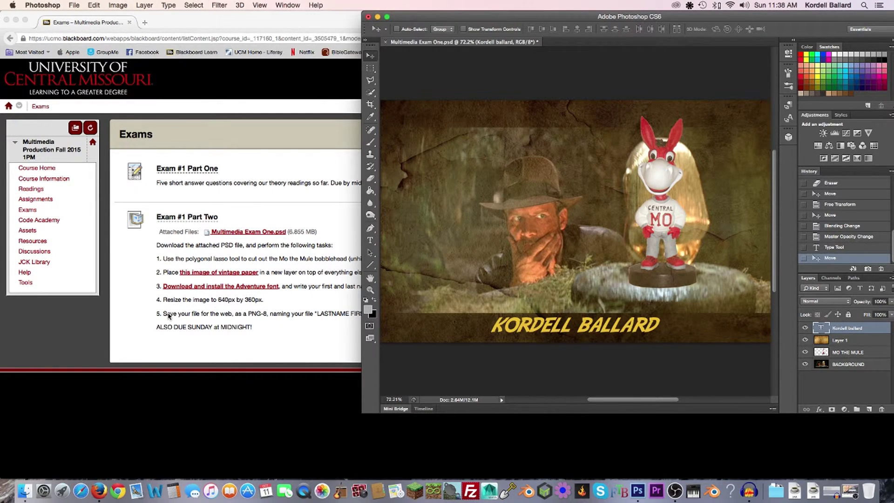
pyautogui.moveTo(500, 16)
pyautogui.mouseDown()
pyautogui.moveTo(467, 15)
pyautogui.moveTo(492, 5)
pyautogui.mouseUp()
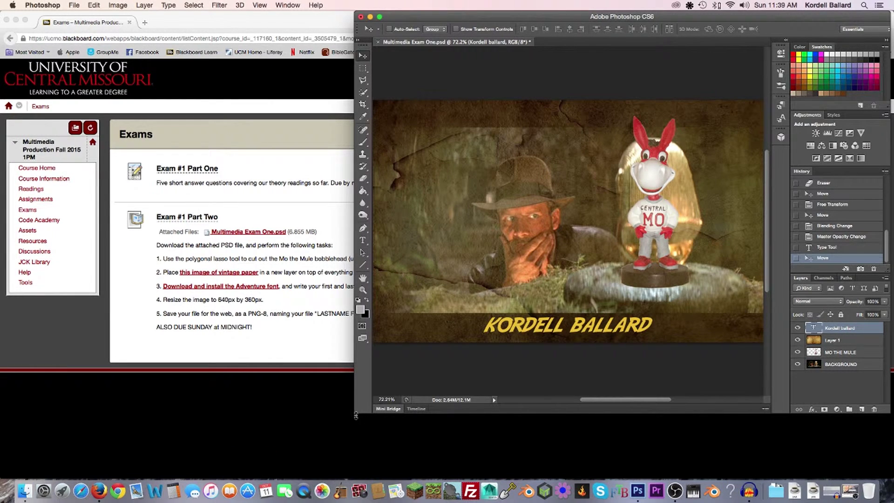
pyautogui.moveTo(355, 416); pyautogui.dragTo(282, 457)
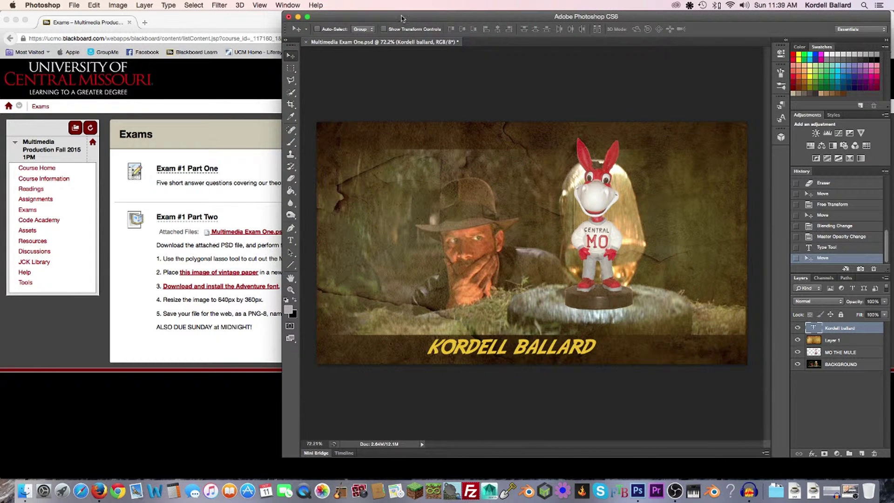
pyautogui.click(118, 5)
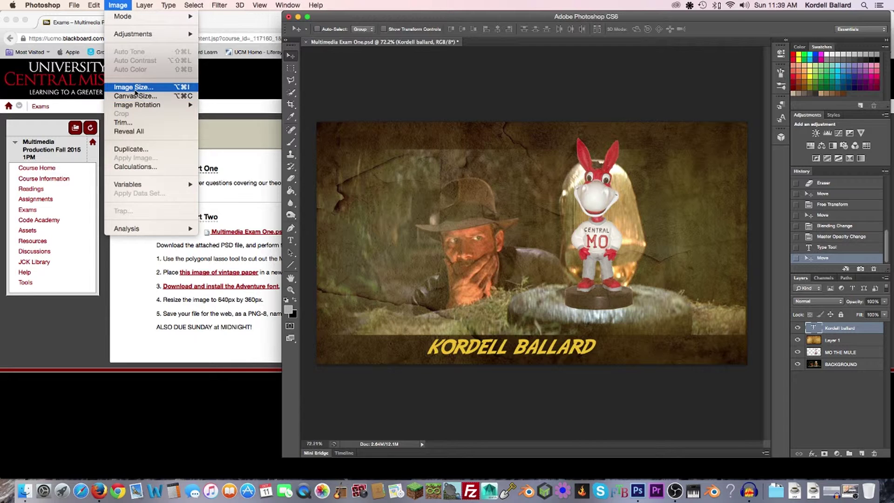
# Resize the image to 640 × 360 pixels, correcting a mistyped 649 width, and fit it on screen
pyautogui.click(135, 89)
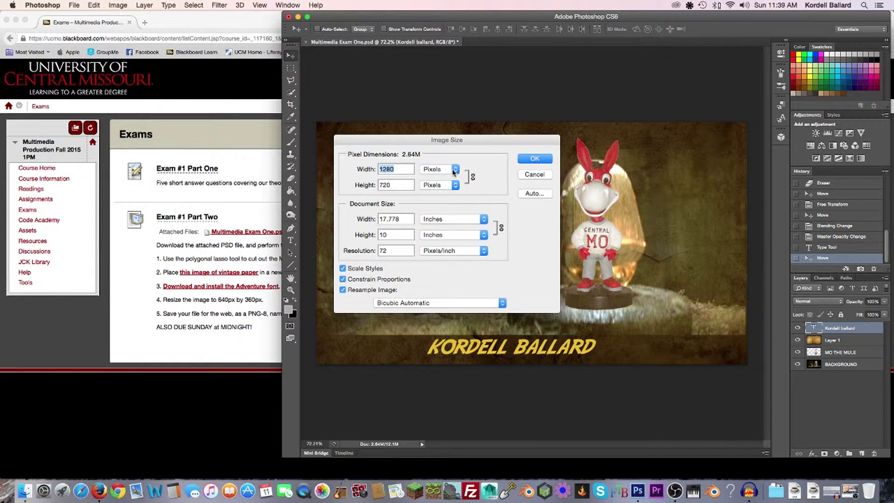
pyautogui.write('649')
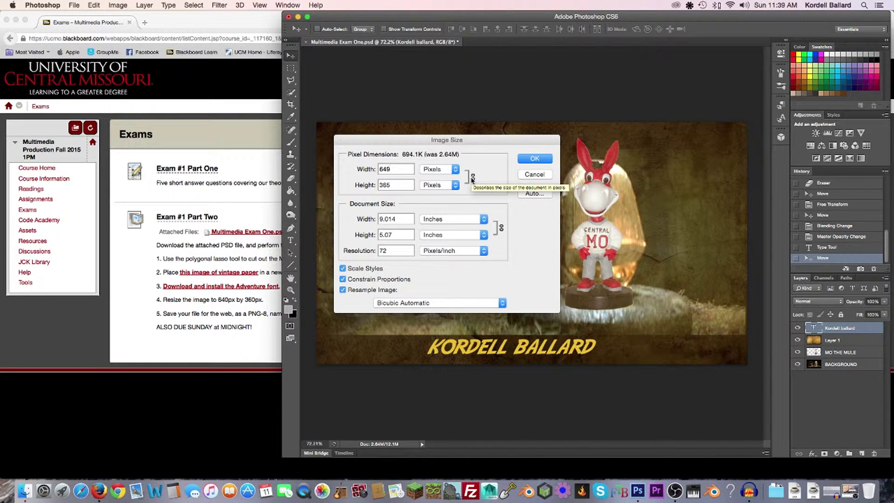
pyautogui.click(396, 170)
pyautogui.press('BackSpace')
pyautogui.write('0')
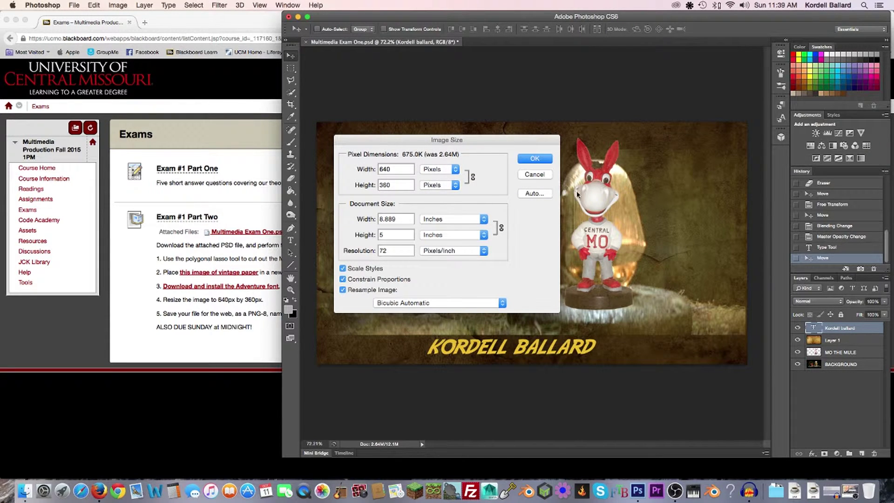
pyautogui.click(535, 158)
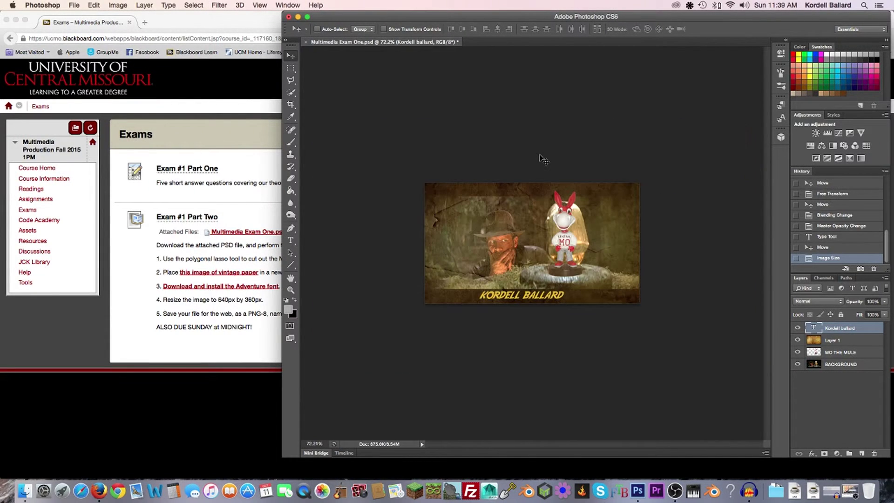
pyautogui.press('super+0')
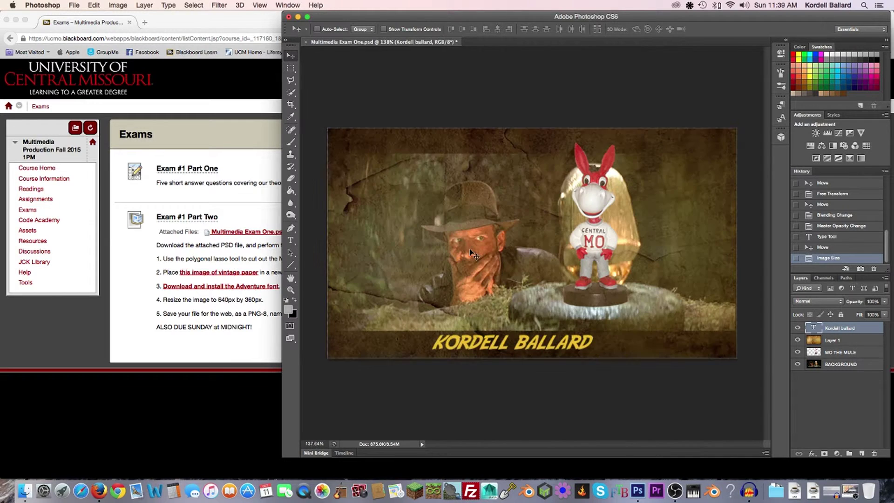
pyautogui.scroll(-1, 473, 253)
# Open the regular Save As dialog, then cancel it
pyautogui.click(87, 6)
pyautogui.moveTo(75, 5)
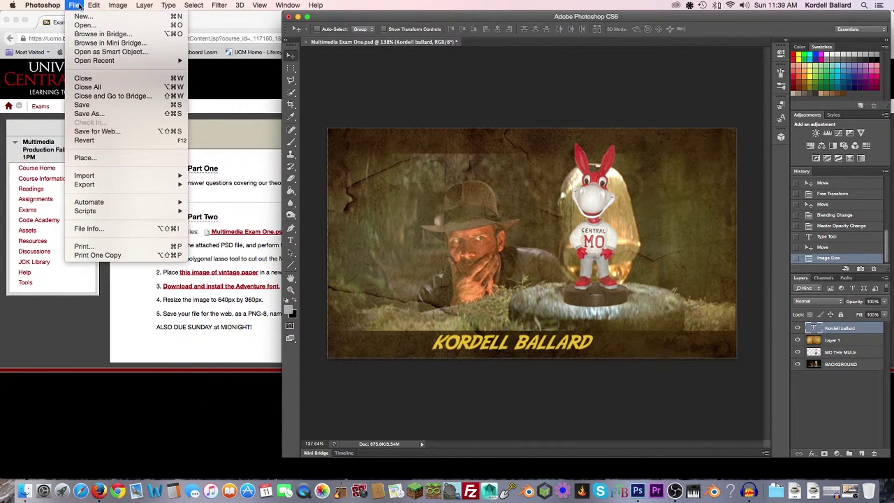
pyautogui.click(99, 114)
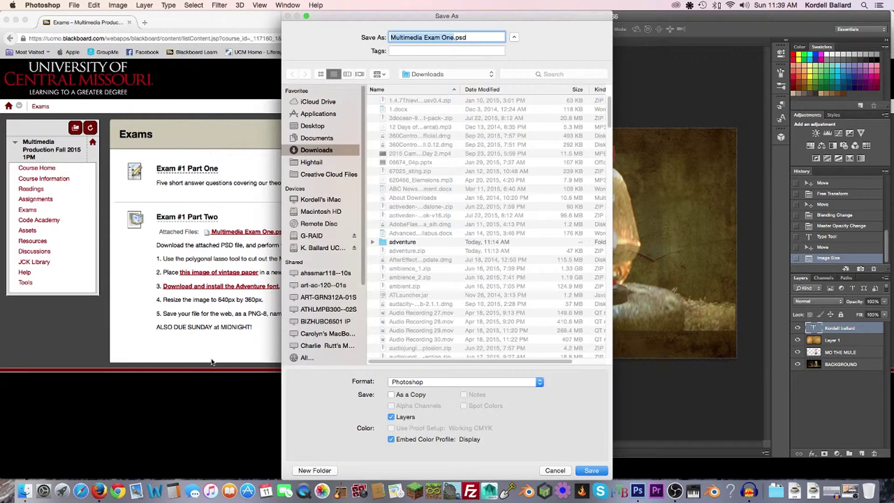
pyautogui.moveTo(531, 19); pyautogui.dragTo(581, 9)
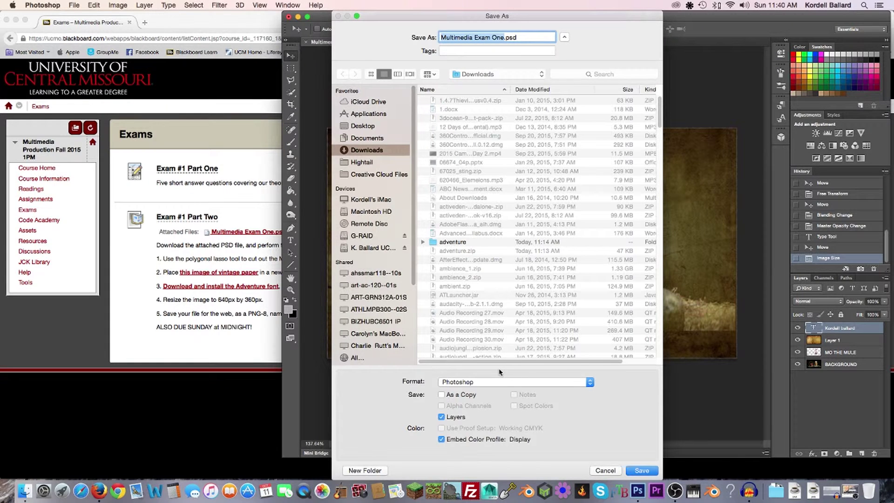
pyautogui.click(605, 469)
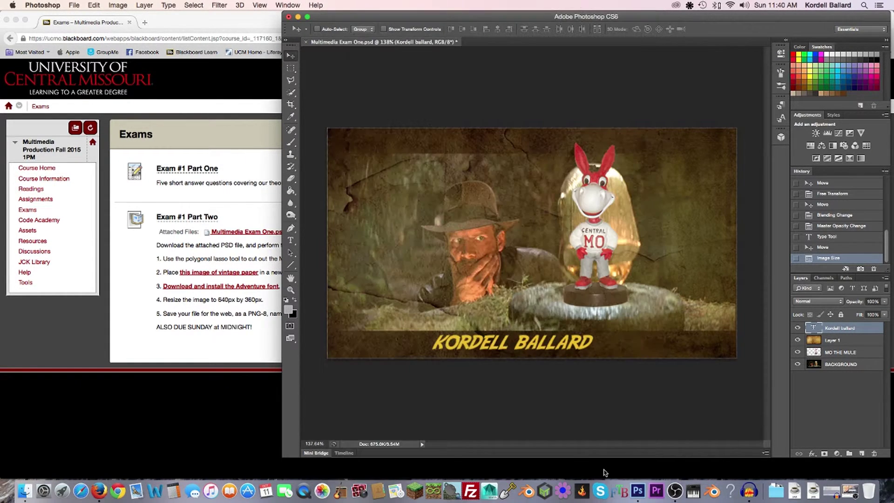
# Open Save for Web and choose PNG-8 as the output format
pyautogui.click(76, 6)
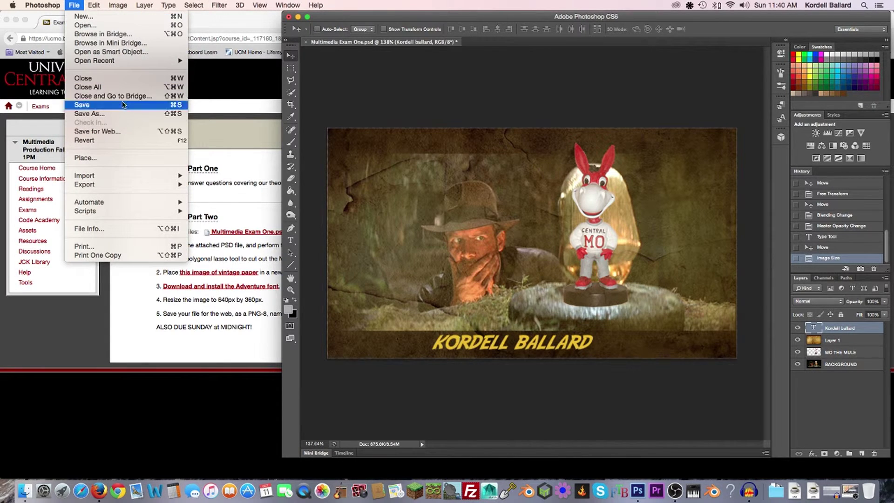
pyautogui.click(123, 131)
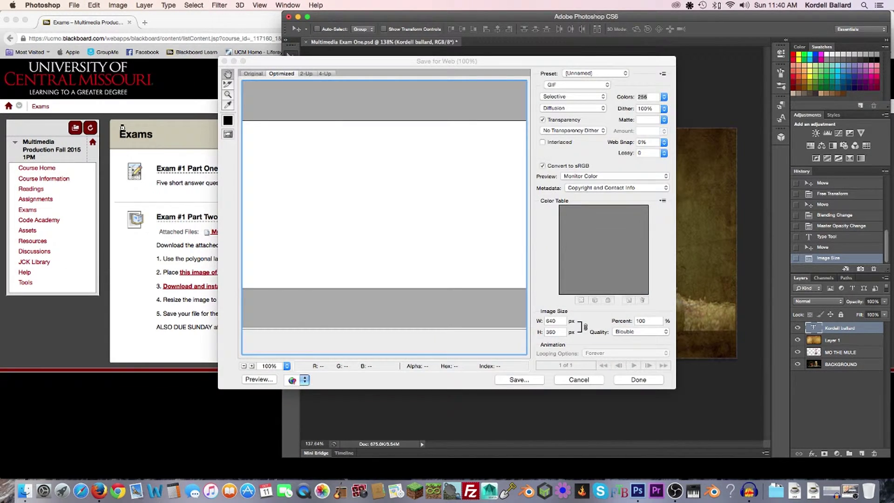
pyautogui.moveTo(508, 62); pyautogui.dragTo(572, 5)
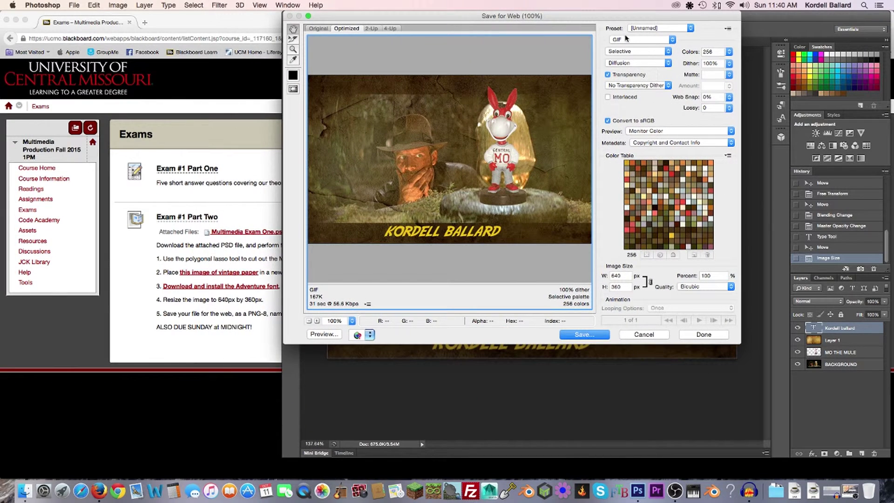
pyautogui.click(670, 40)
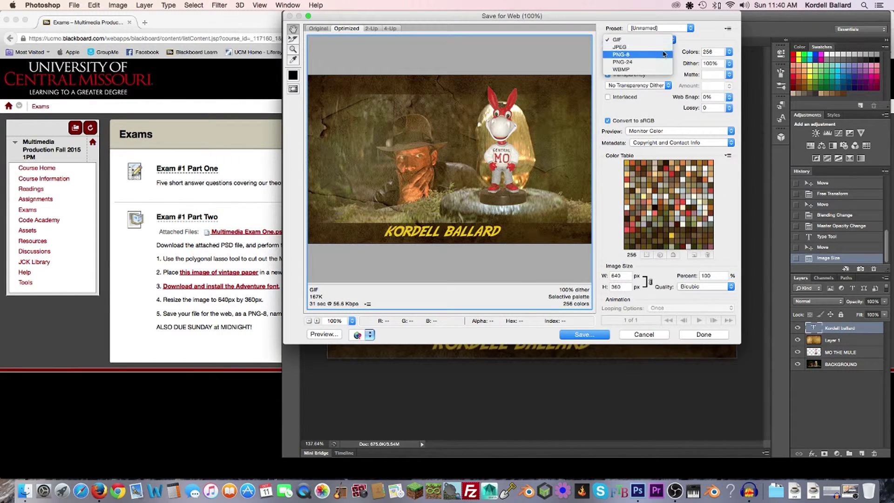
pyautogui.click(663, 54)
pyautogui.click(241, 22)
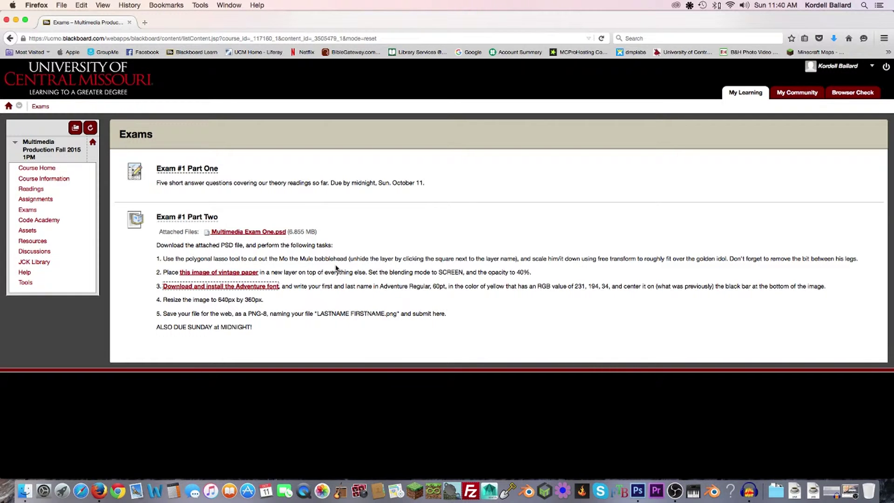
pyautogui.click(637, 470)
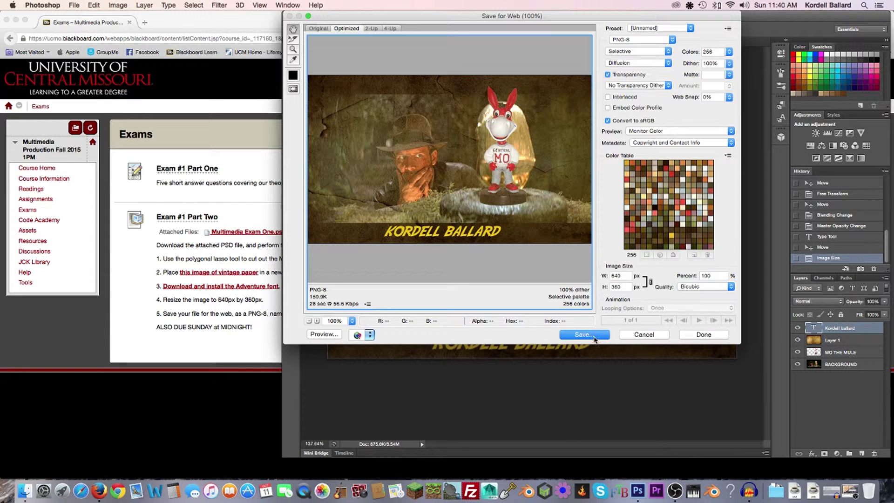
# Save the PNG-8 to the Desktop named with the student's surname and first name
pyautogui.click(583, 335)
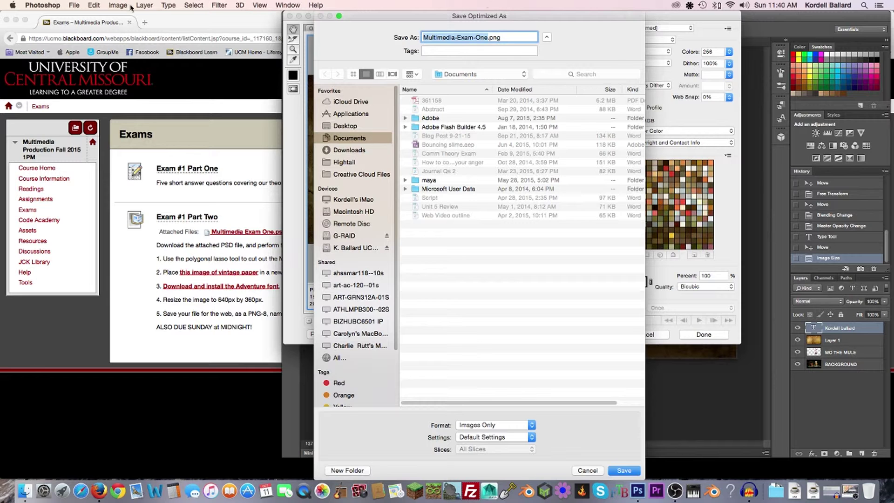
pyautogui.click(179, 27)
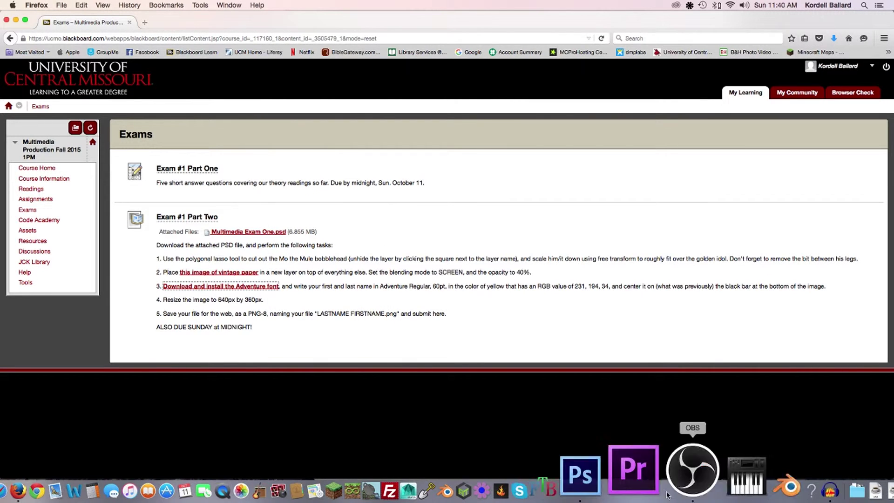
pyautogui.click(645, 473)
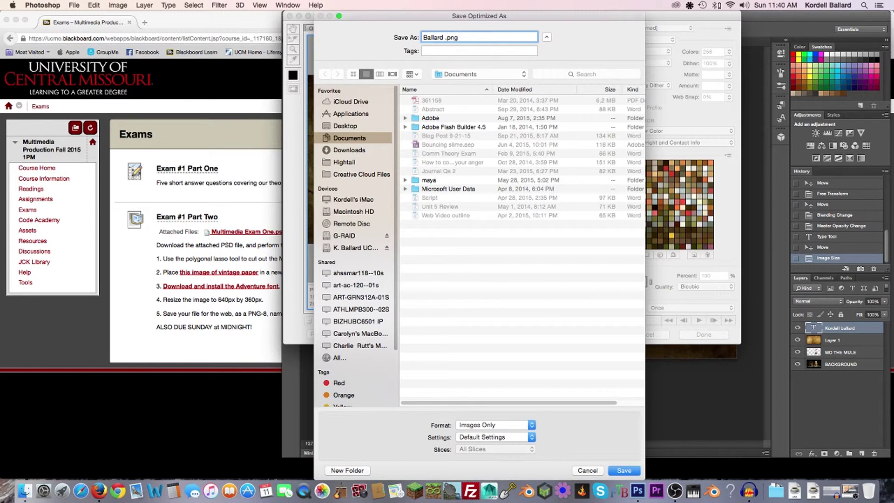
pyautogui.click(346, 126)
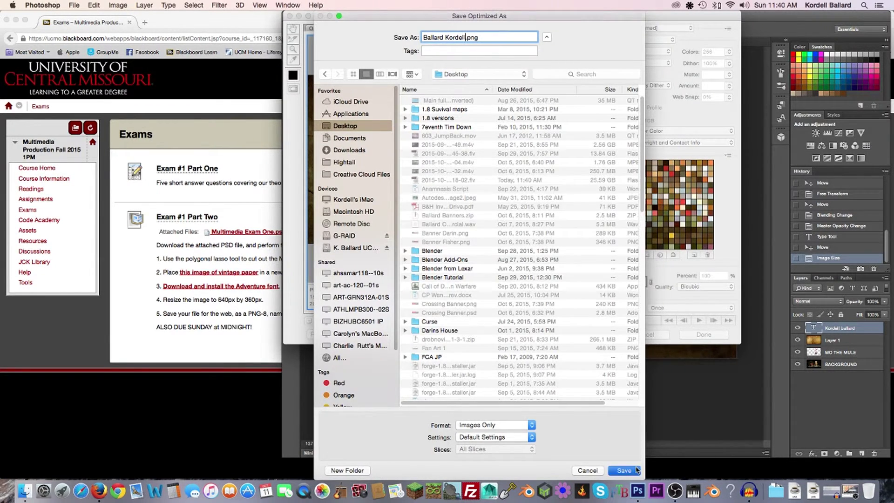
pyautogui.click(636, 470)
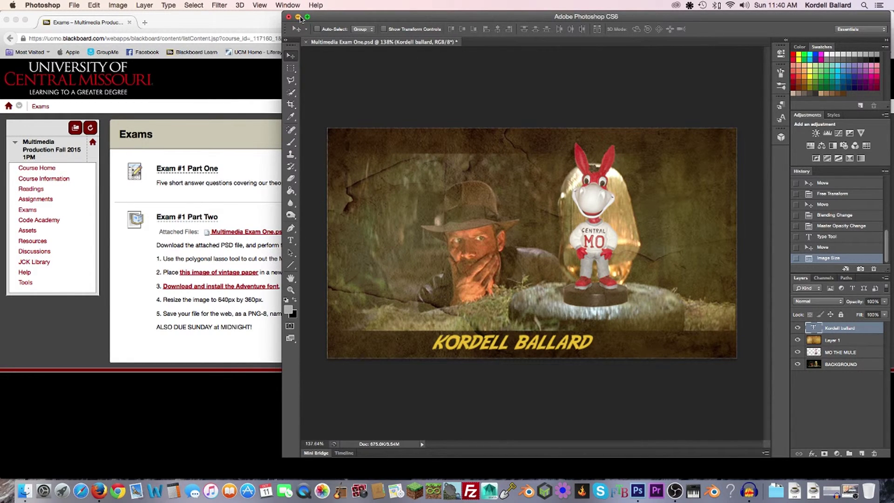
# Move the Photoshop window left and maximize it to fill the screen
pyautogui.moveTo(366, 19); pyautogui.dragTo(222, 3)
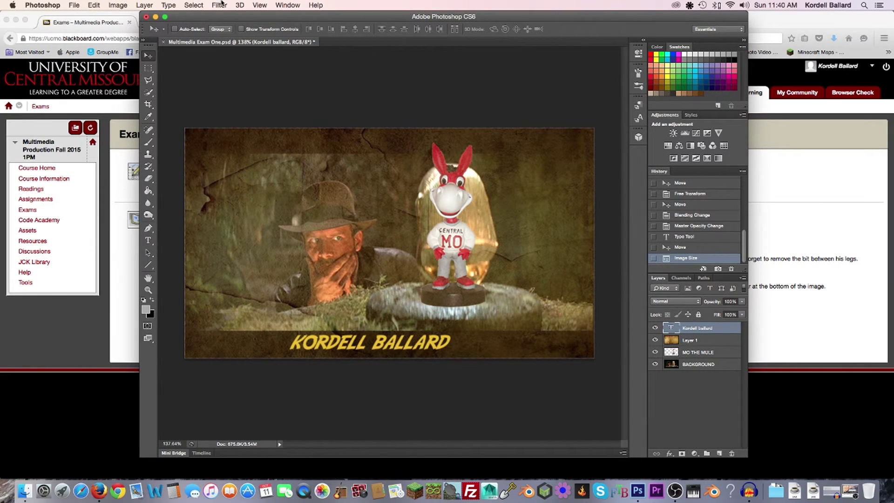
pyautogui.click(165, 18)
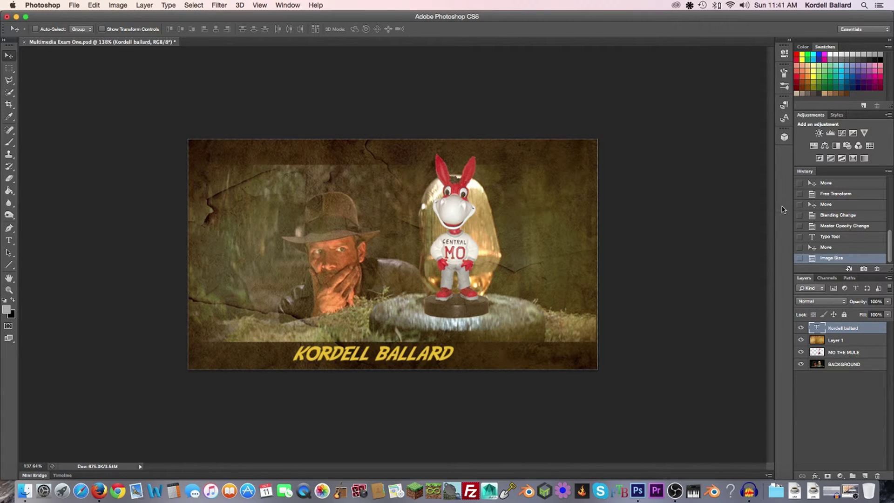
pyautogui.click(800, 303)
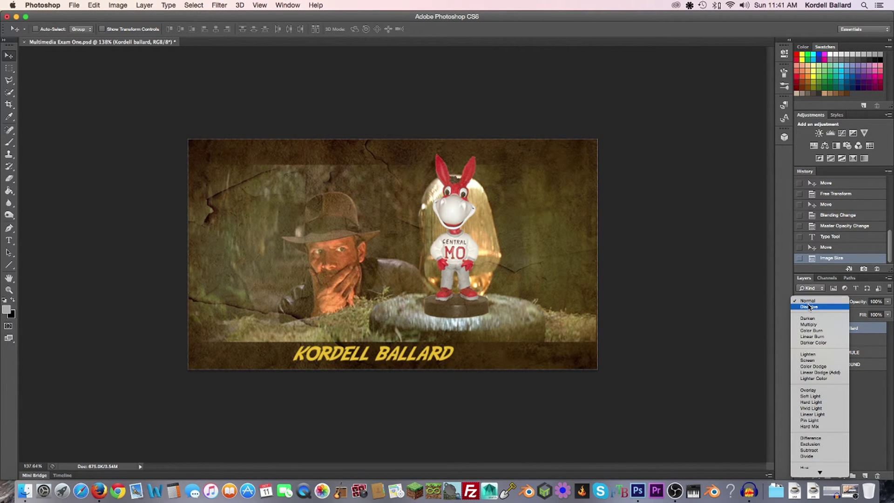
pyautogui.click(806, 301)
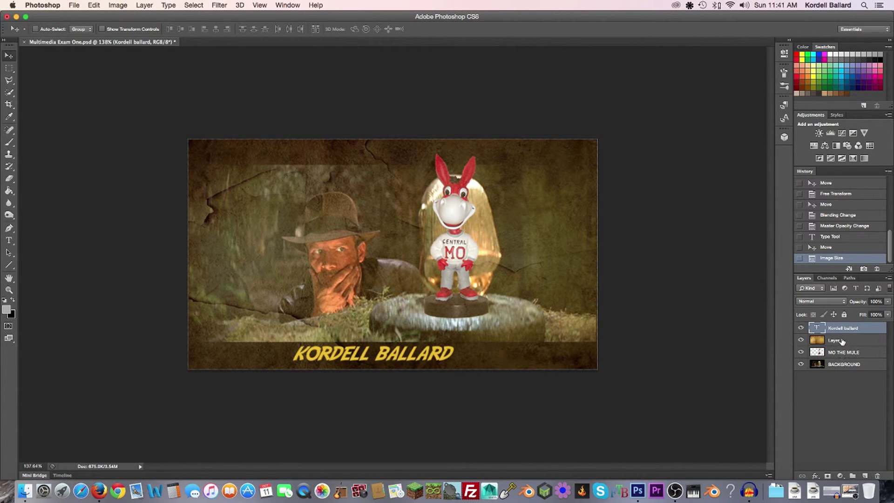
pyautogui.click(841, 342)
pyautogui.click(833, 301)
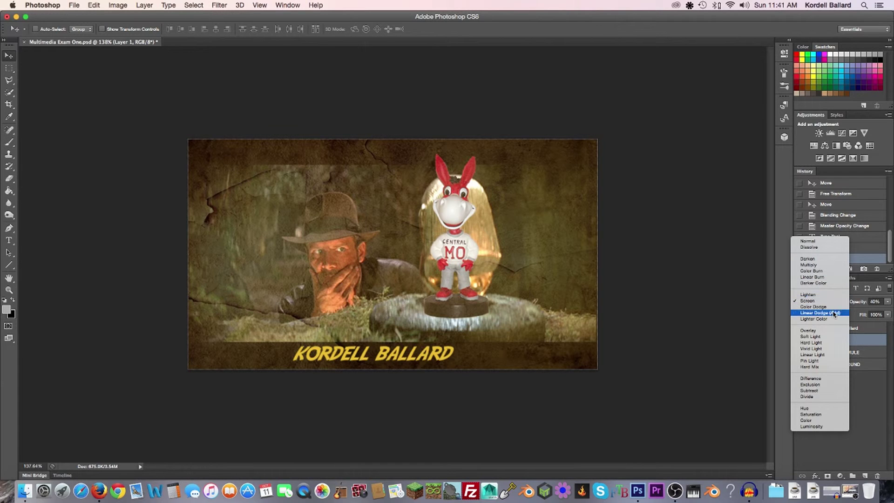
pyautogui.click(833, 337)
pyautogui.click(835, 302)
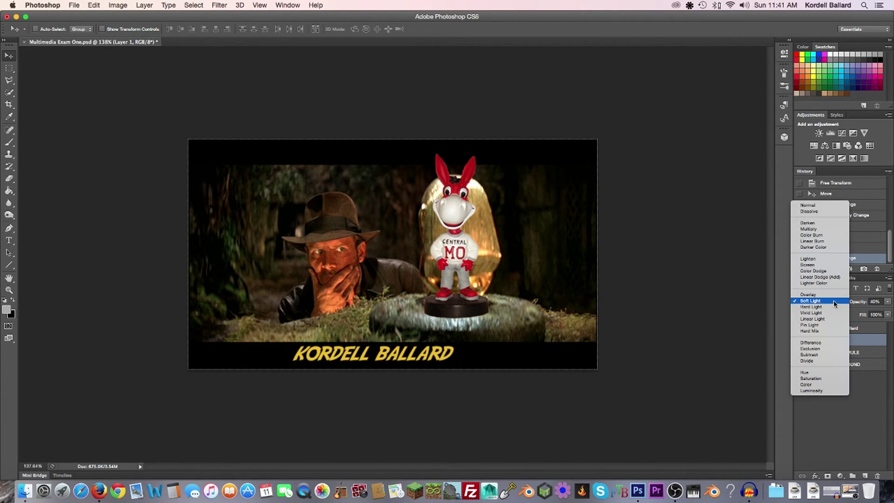
pyautogui.click(835, 295)
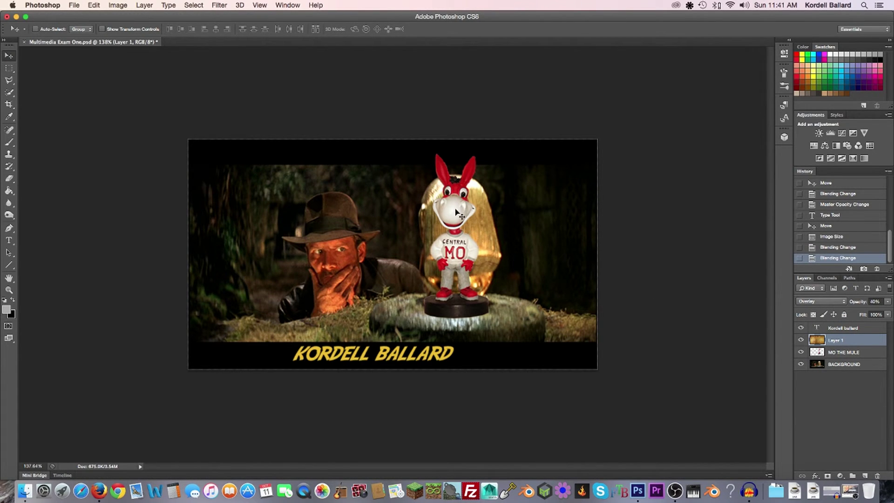
pyautogui.click(818, 303)
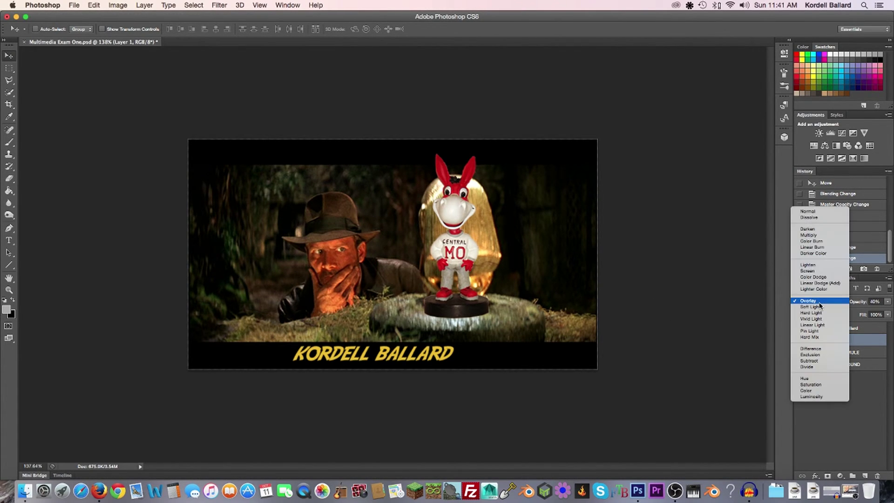
pyautogui.click(821, 270)
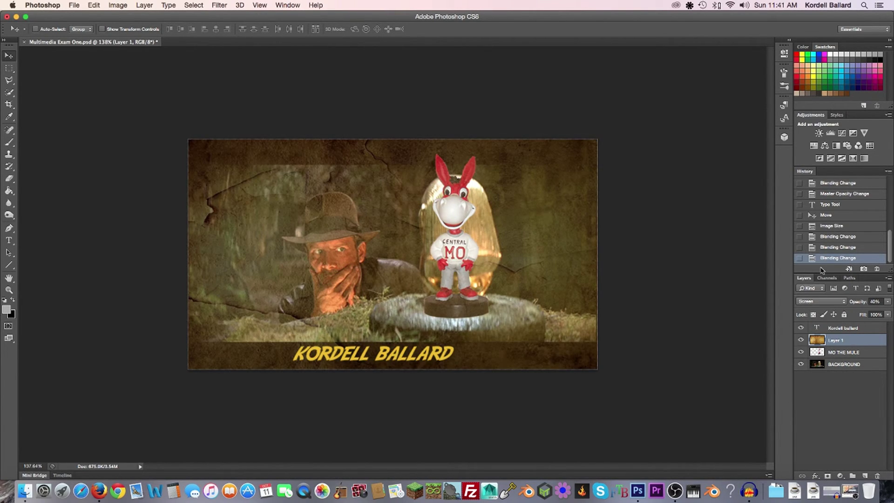